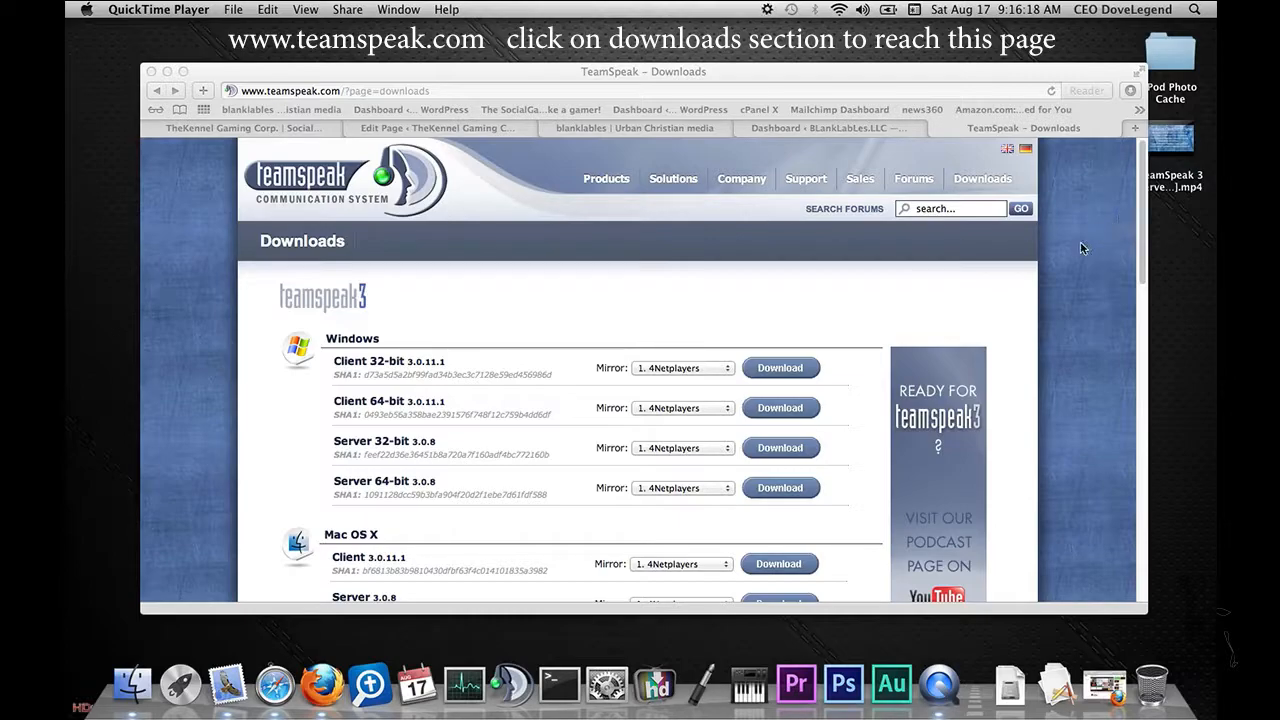
# Step: Browse the TeamSpeak downloads page to review the client and server versions offered for each platform
pyautogui.scroll(-4, 1080, 245)
pyautogui.scroll(-5, 1080, 248)
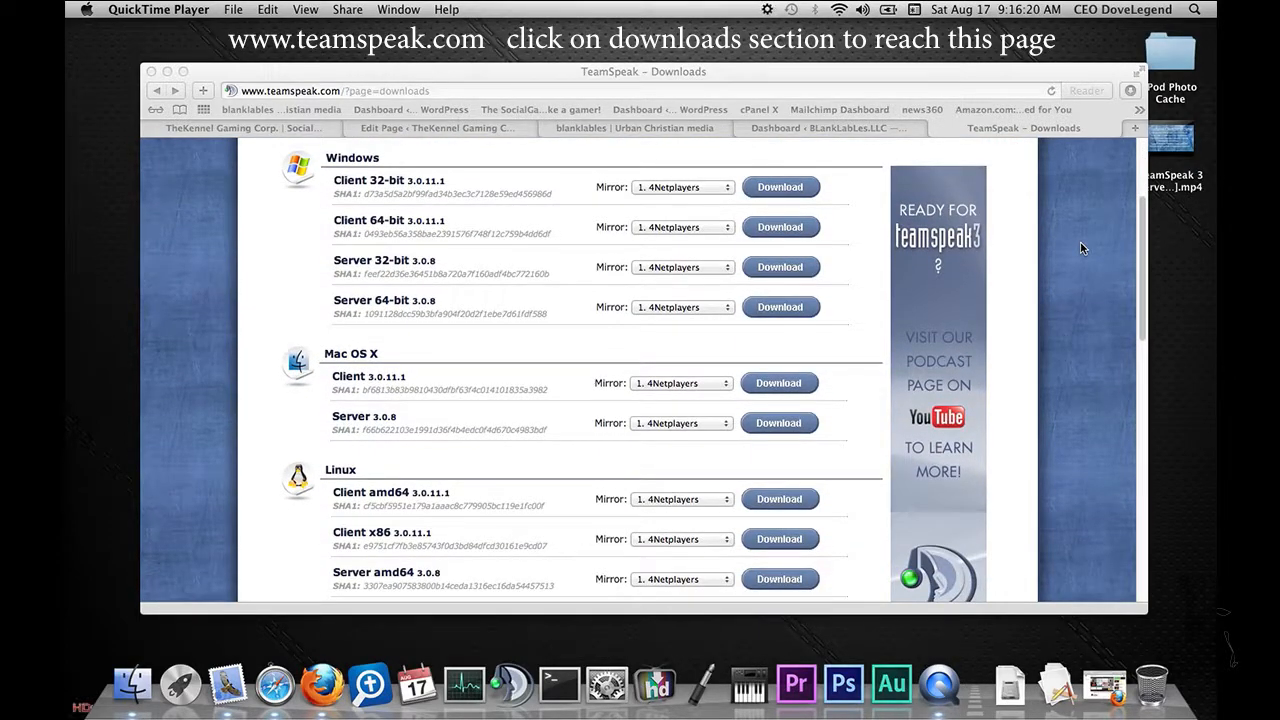
pyautogui.scroll(-2, 1081, 248)
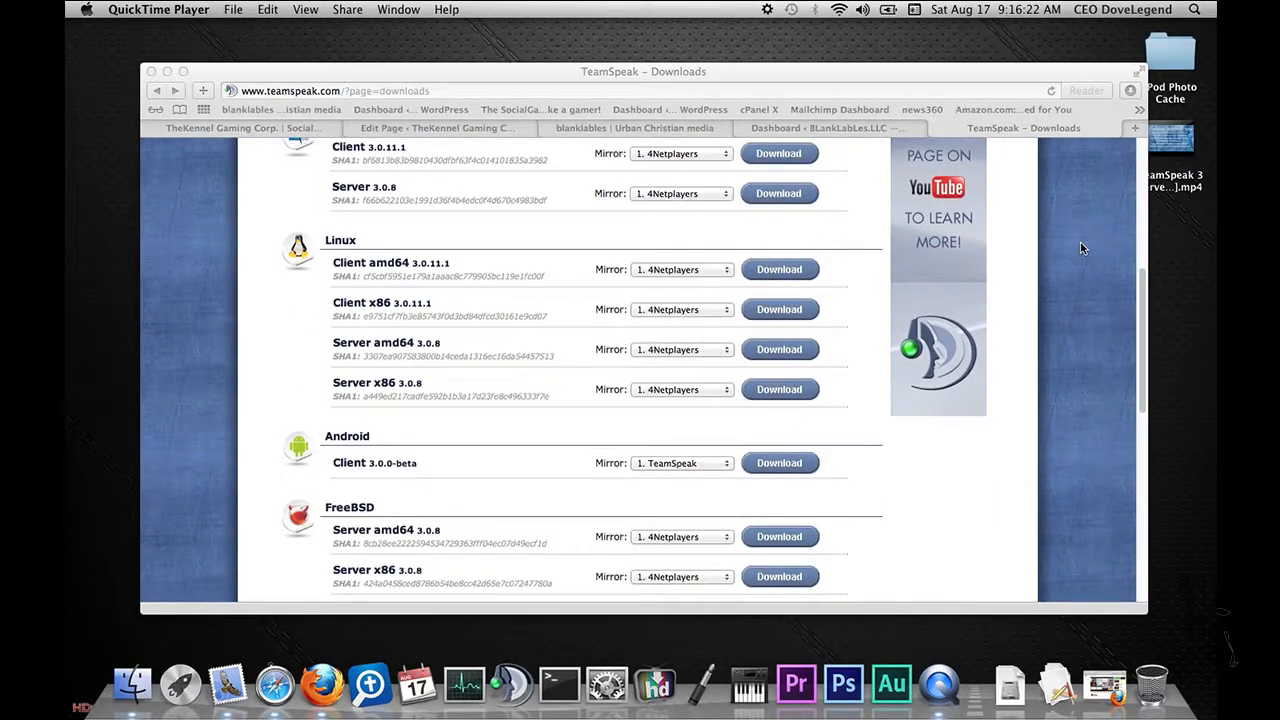
pyautogui.scroll(-5, 1081, 248)
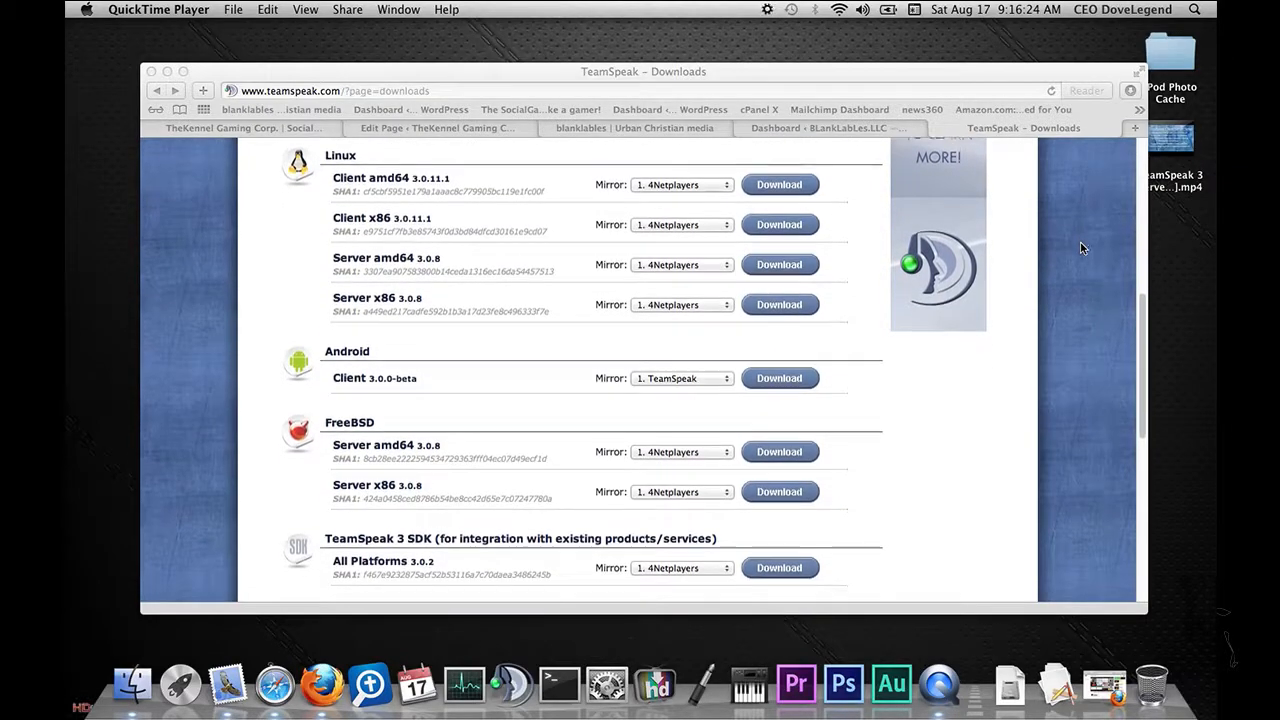
pyautogui.scroll(-2, 1081, 248)
pyautogui.scroll(15, 1081, 248)
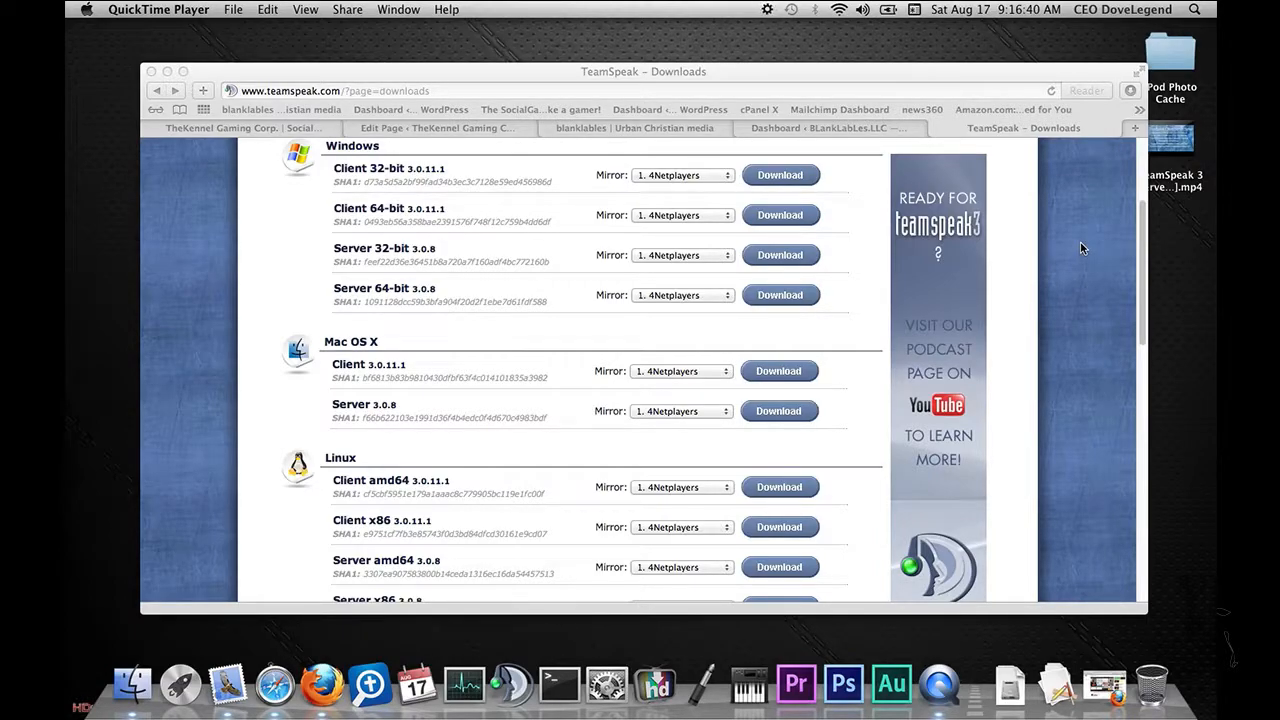
pyautogui.scroll(3, 1080, 248)
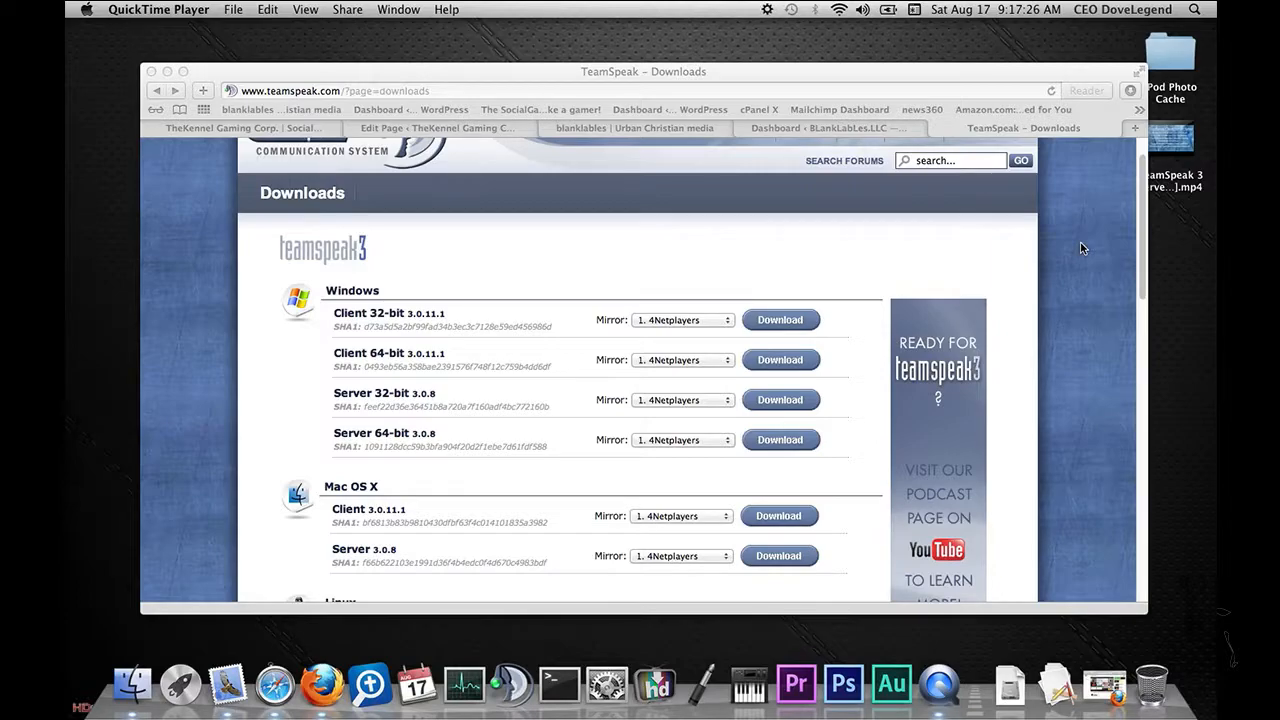
pyautogui.scroll(-2, 1085, 268)
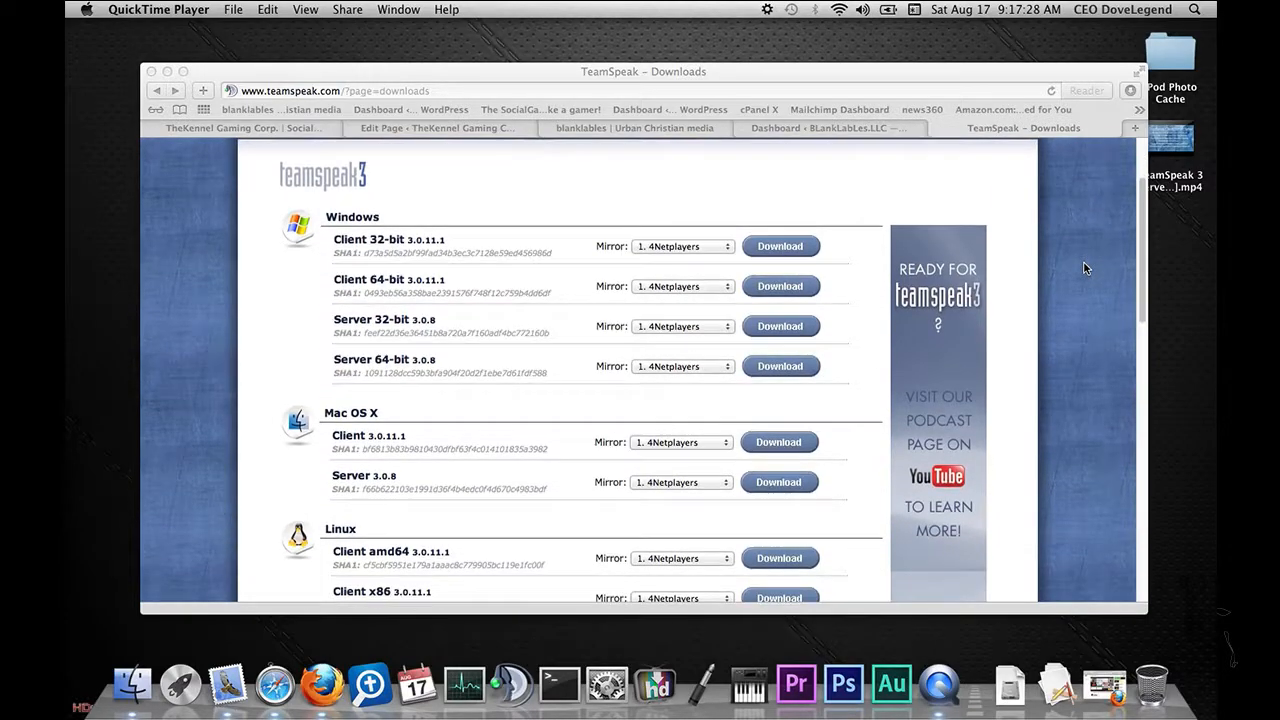
pyautogui.scroll(1, 1085, 268)
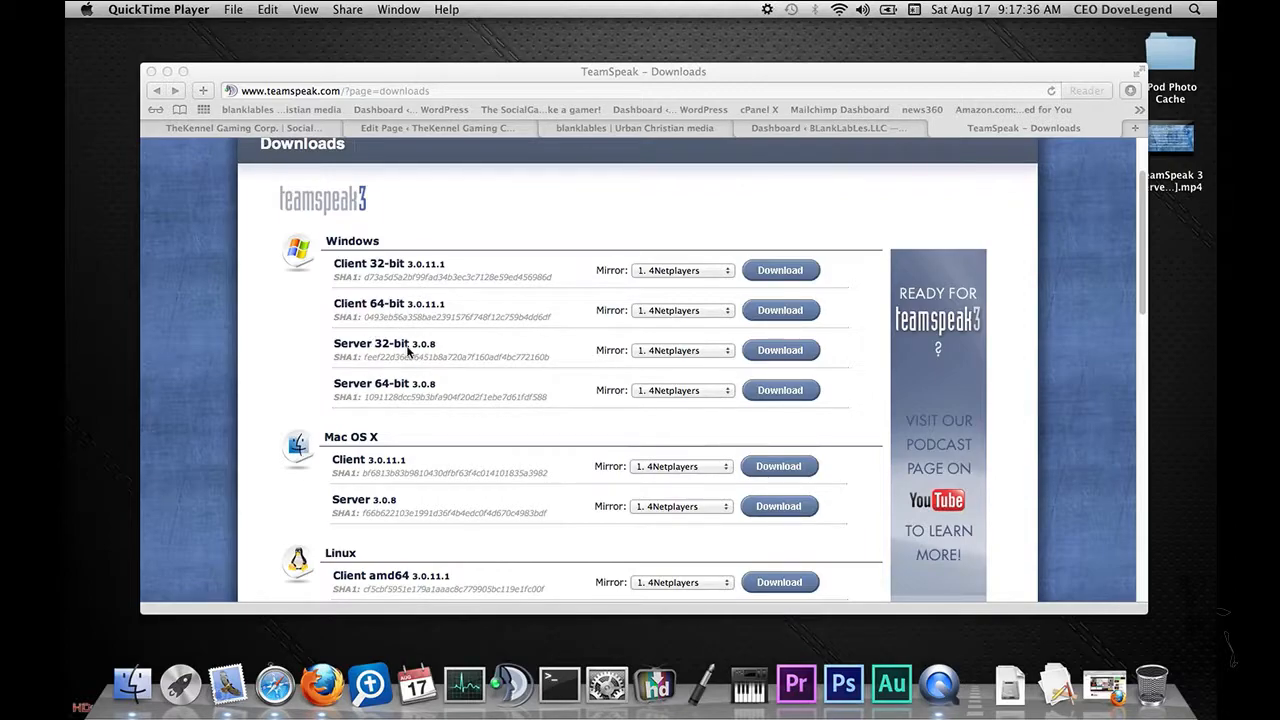
pyautogui.scroll(-3, 565, 345)
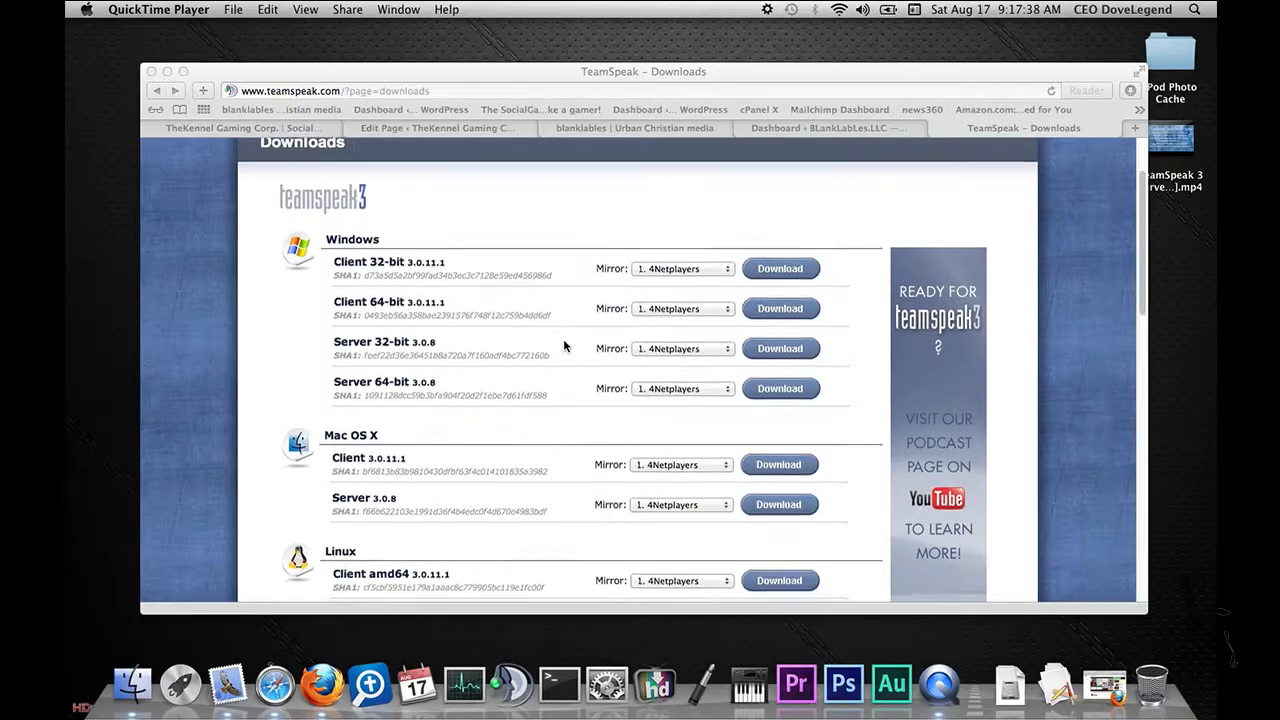
pyautogui.scroll(-3, 565, 345)
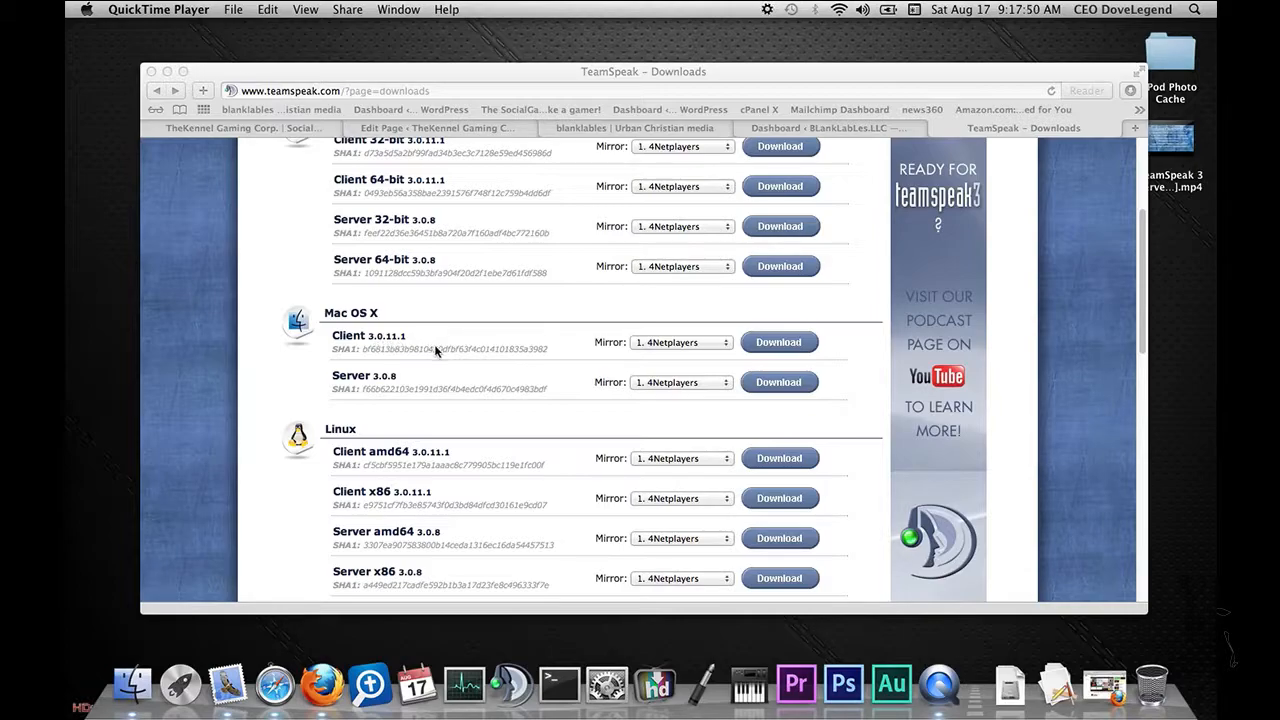
pyautogui.scroll(-3, 497, 340)
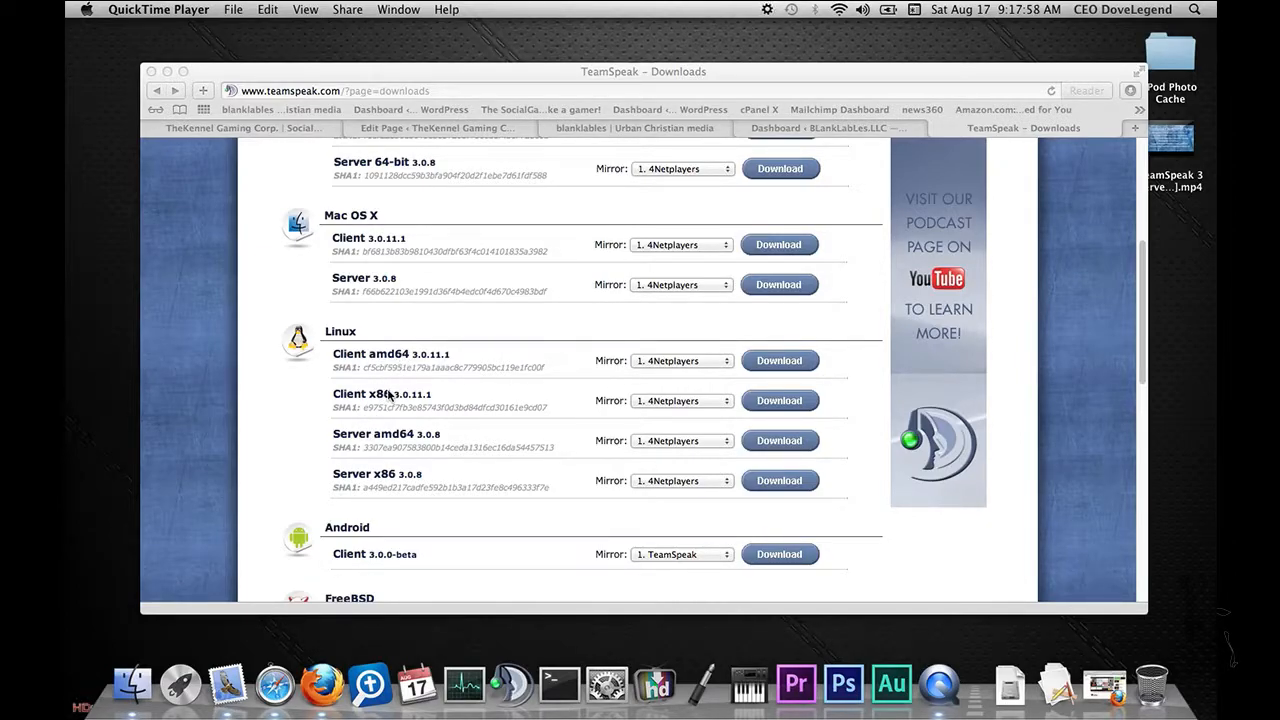
pyautogui.scroll(3, 487, 274)
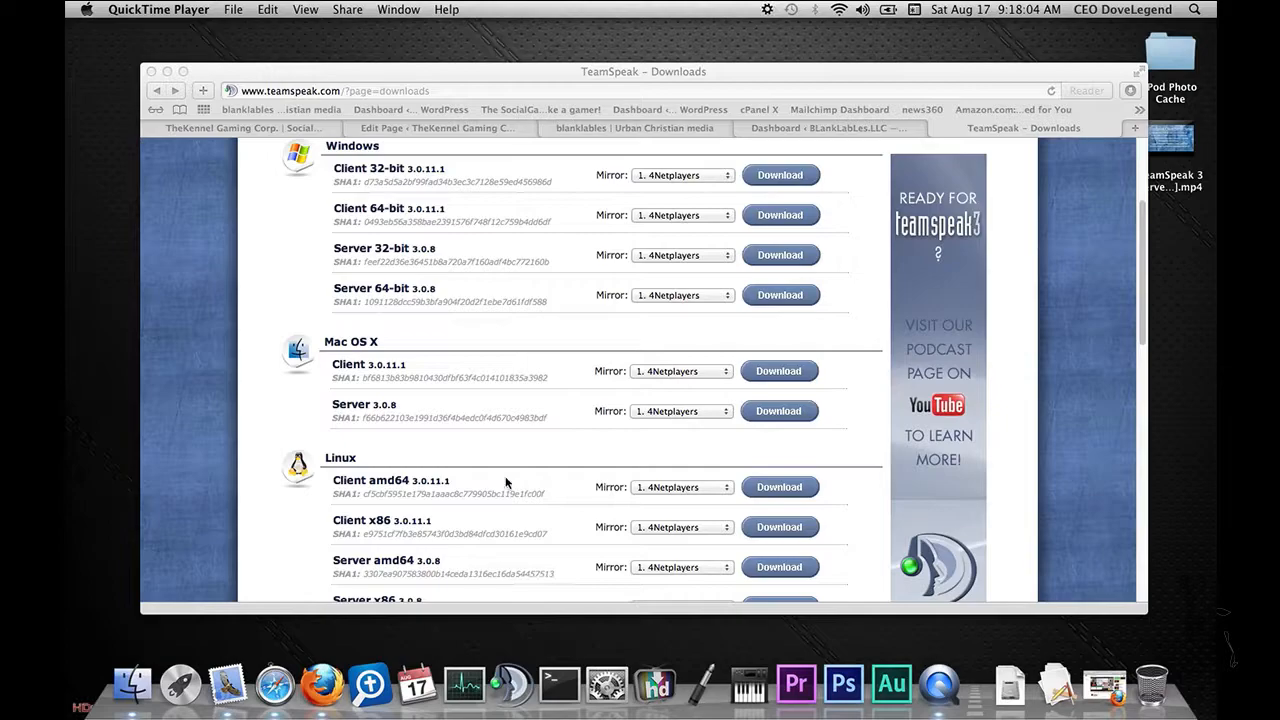
pyautogui.scroll(-5, 517, 450)
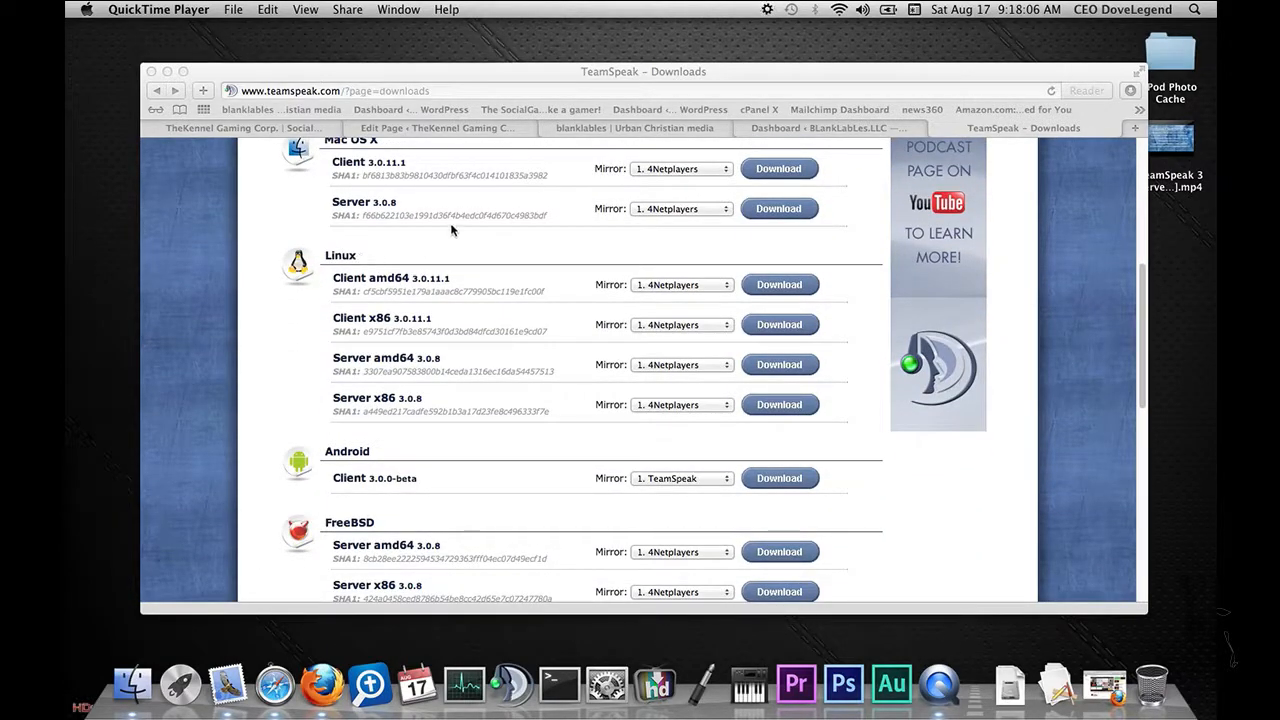
pyautogui.scroll(-3, 557, 337)
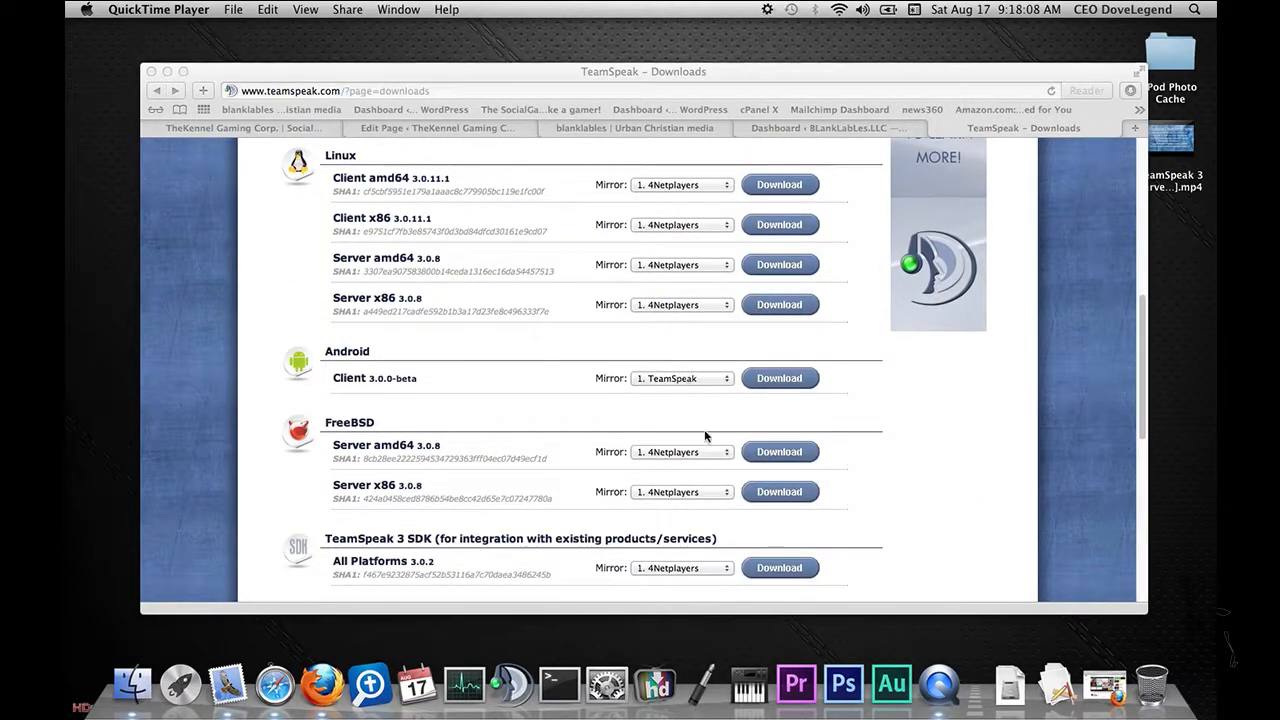
pyautogui.scroll(10, 510, 374)
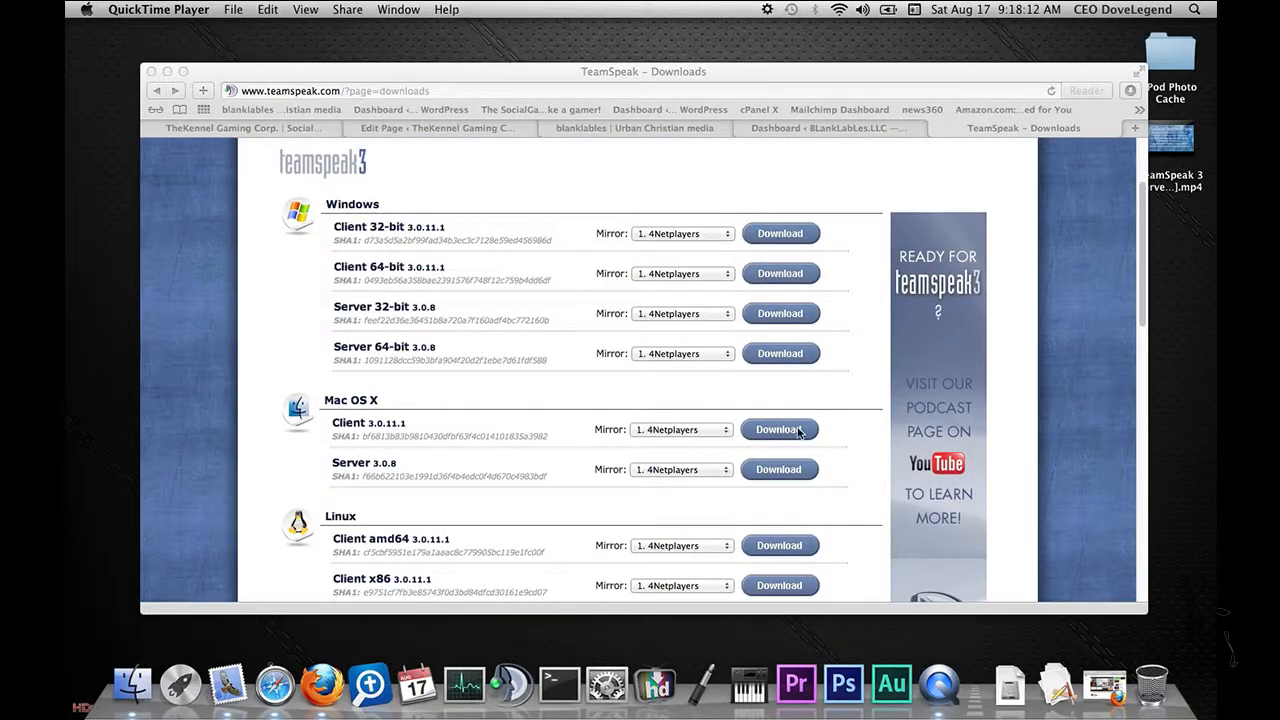
# Step: Download the Mac OS X client 3.0.11.1, submitting the agreed license and skipping the survey
pyautogui.click(836, 405)
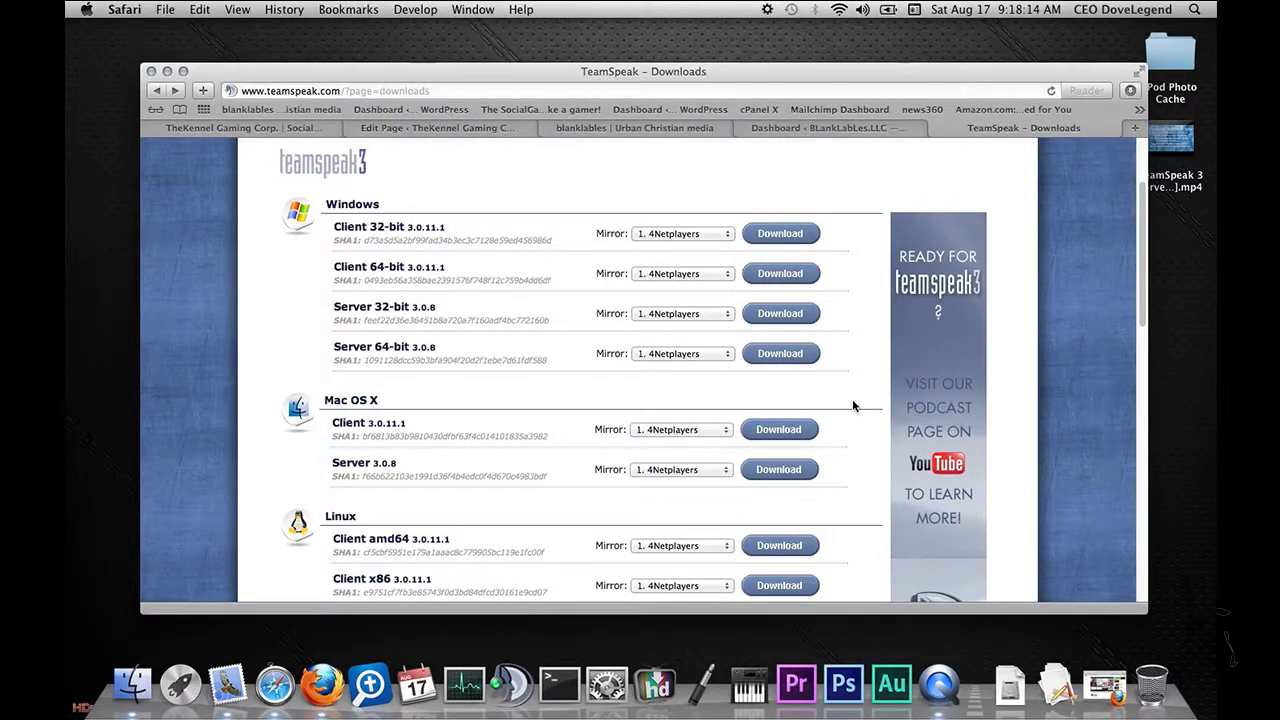
pyautogui.click(795, 432)
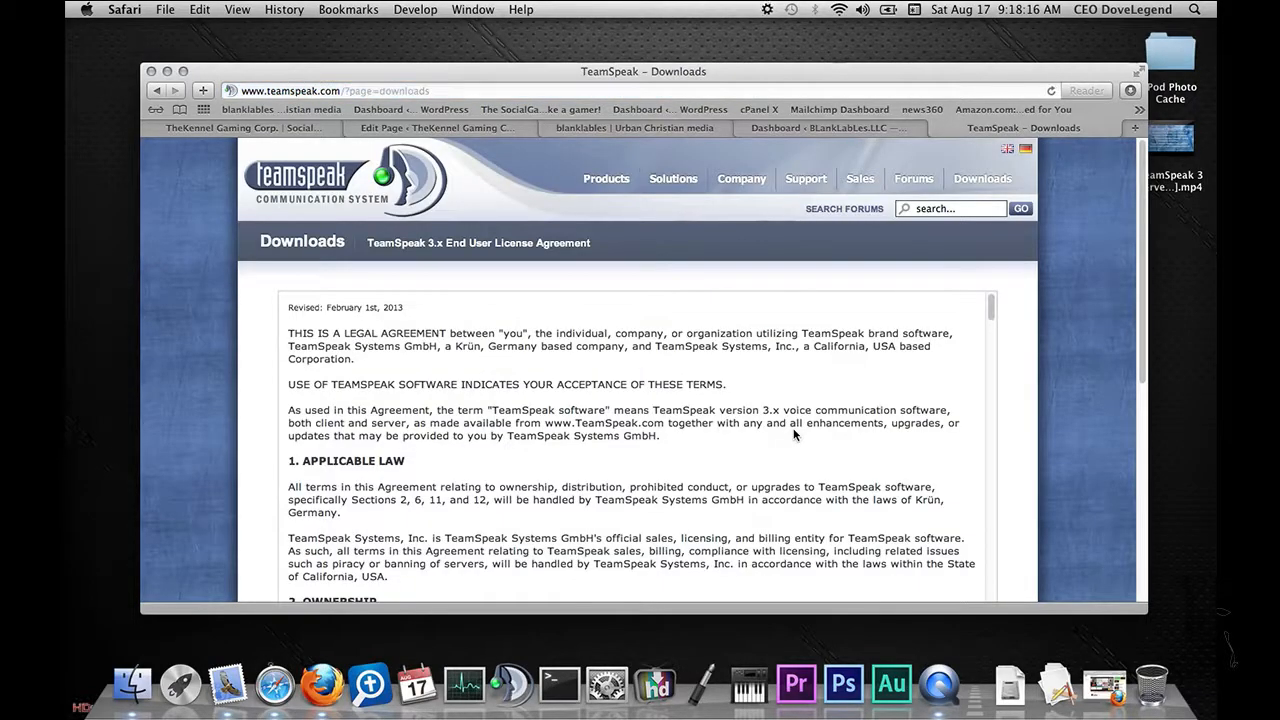
pyautogui.scroll(-5, 1030, 330)
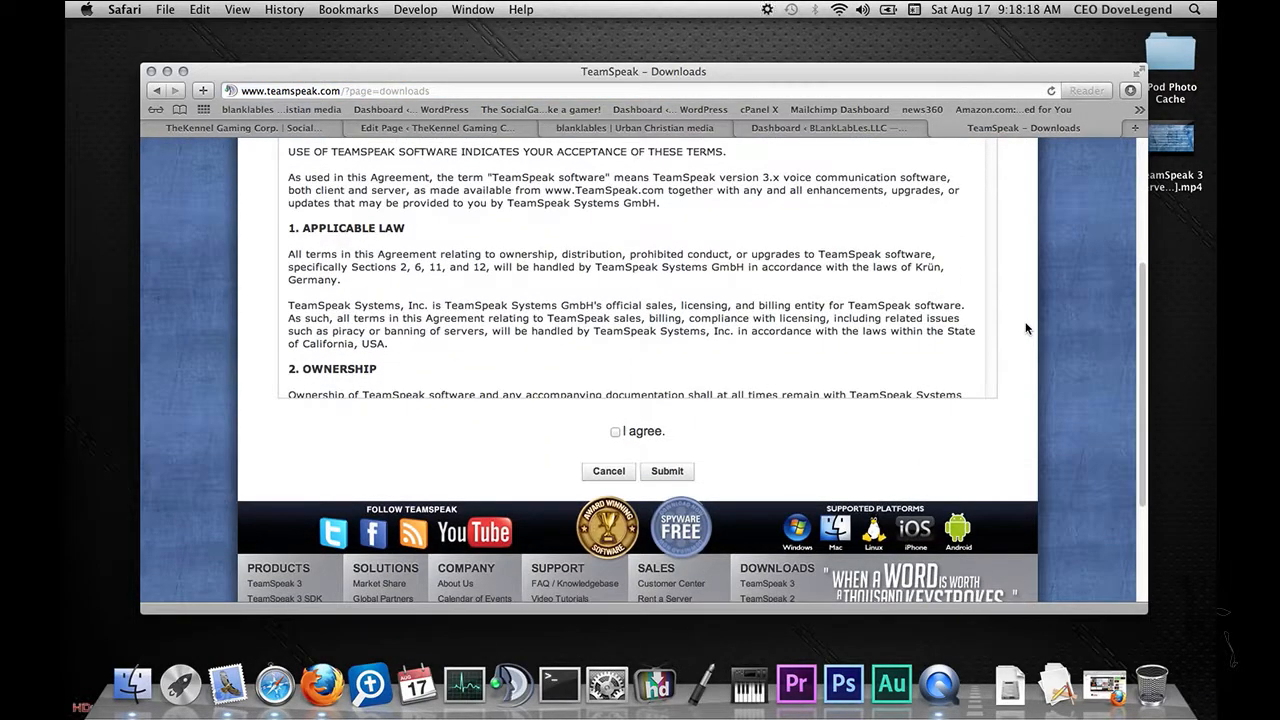
pyautogui.click(667, 471)
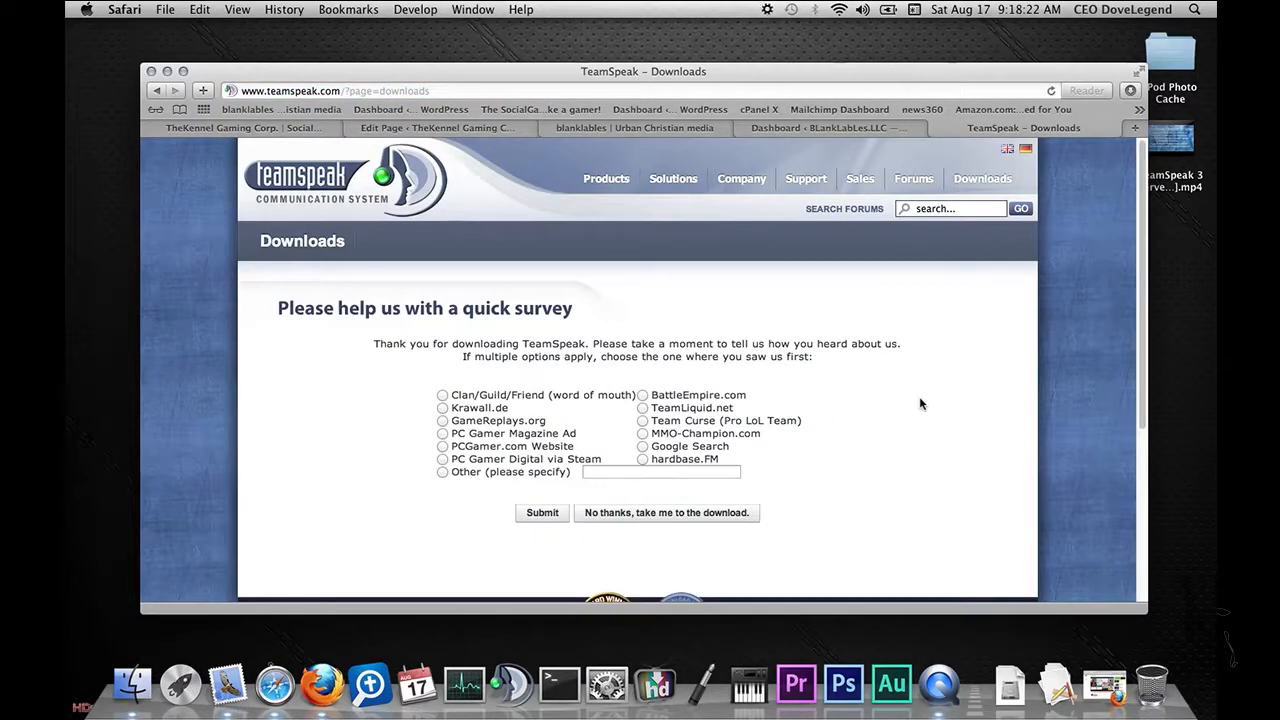
pyautogui.click(653, 517)
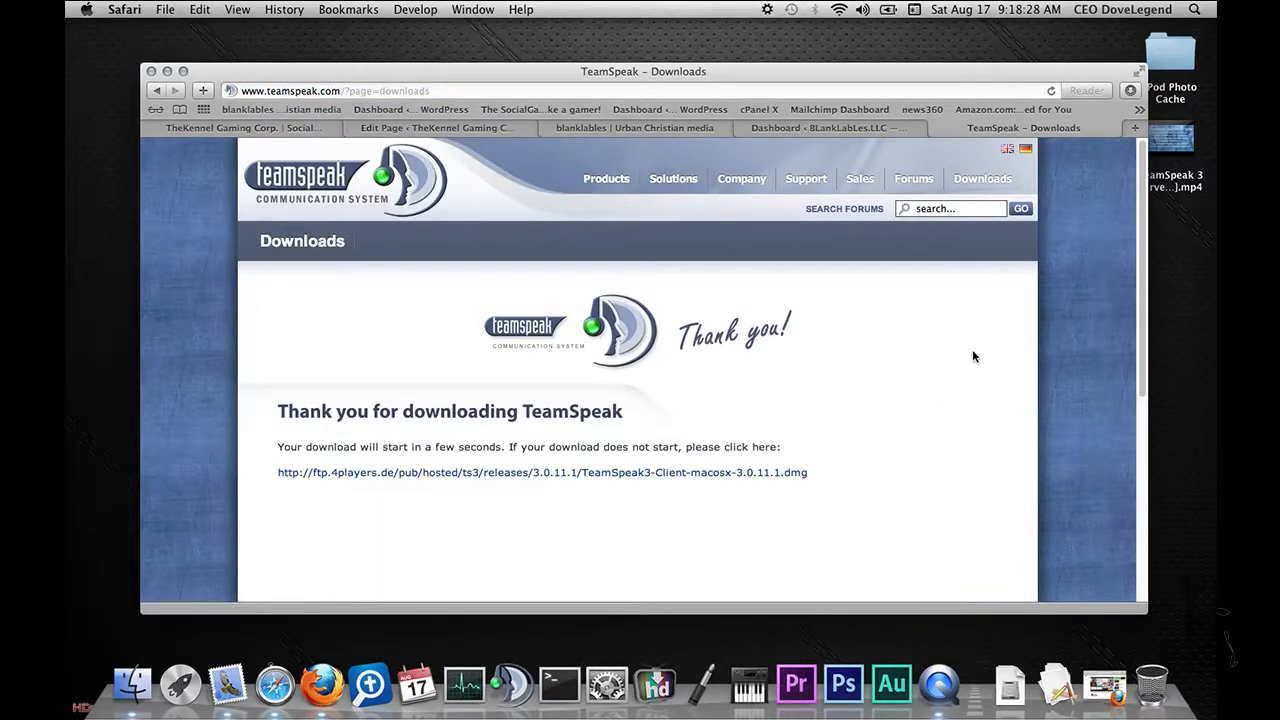
# Step: Start the client download from the direct .dmg link and check its progress in the downloads list
pyautogui.scroll(-1, 1086, 283)
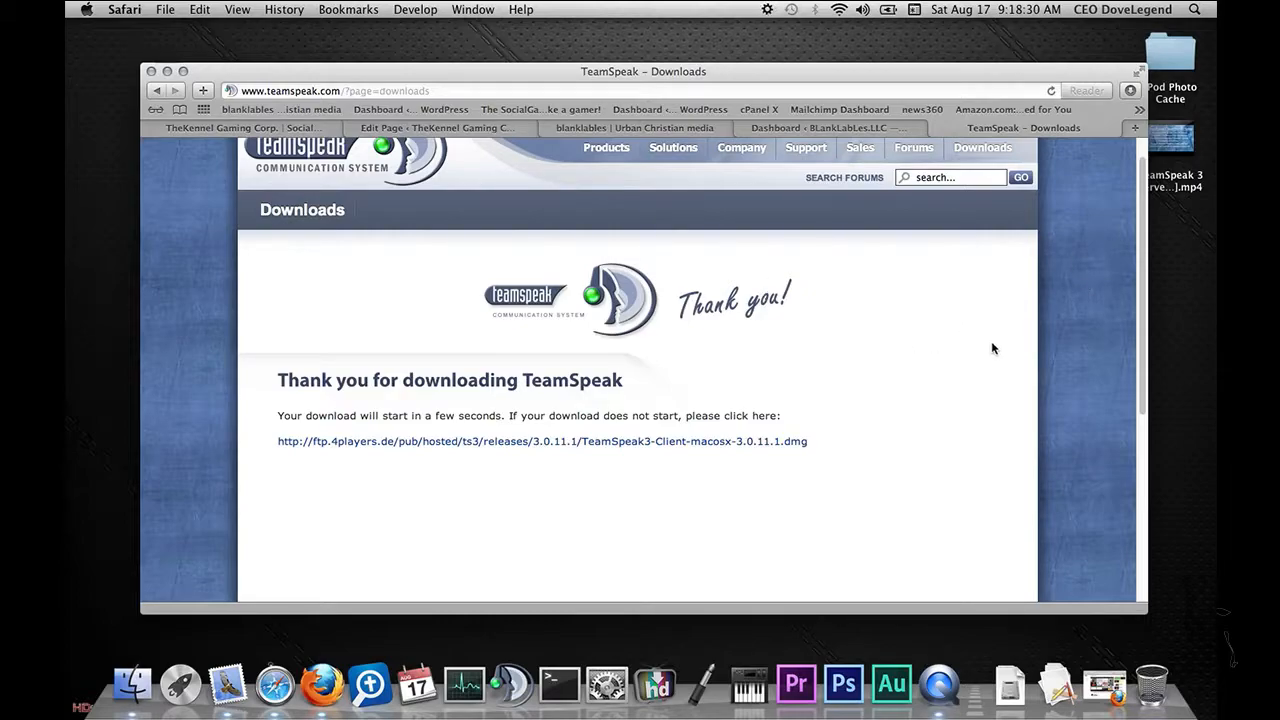
pyautogui.click(605, 441)
pyautogui.click(1133, 91)
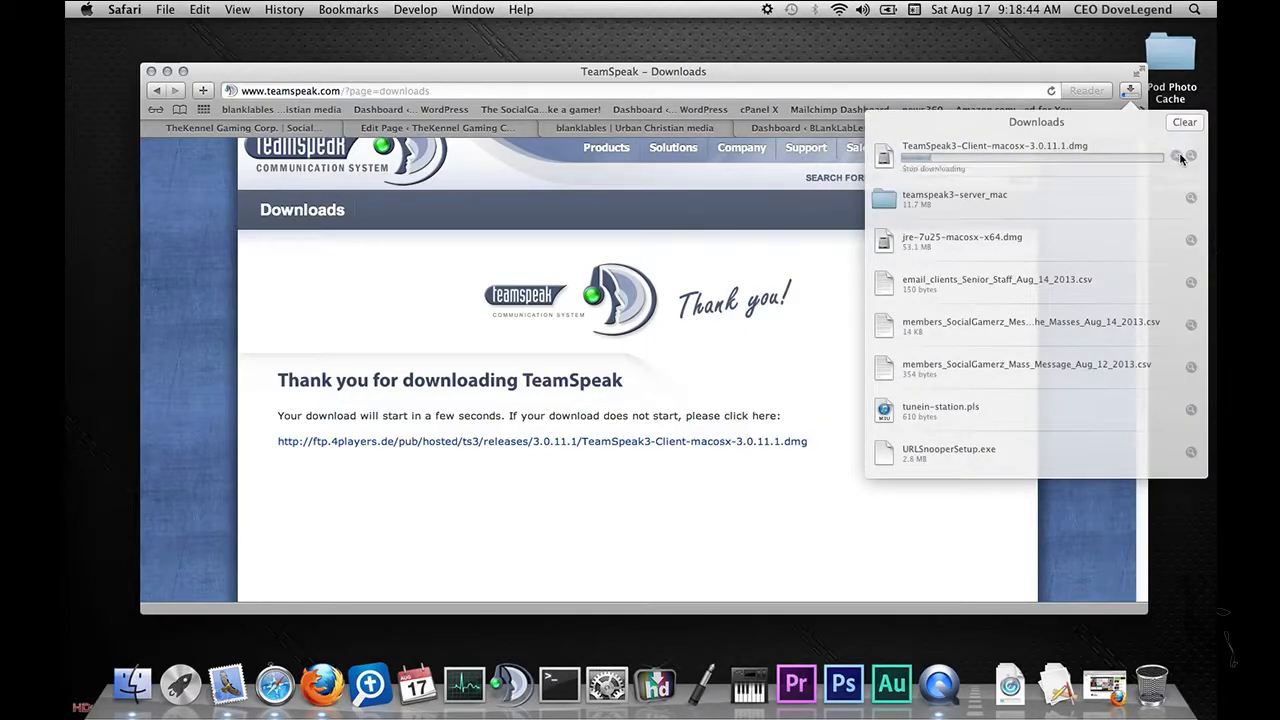
pyautogui.click(1178, 157)
pyautogui.click(1184, 121)
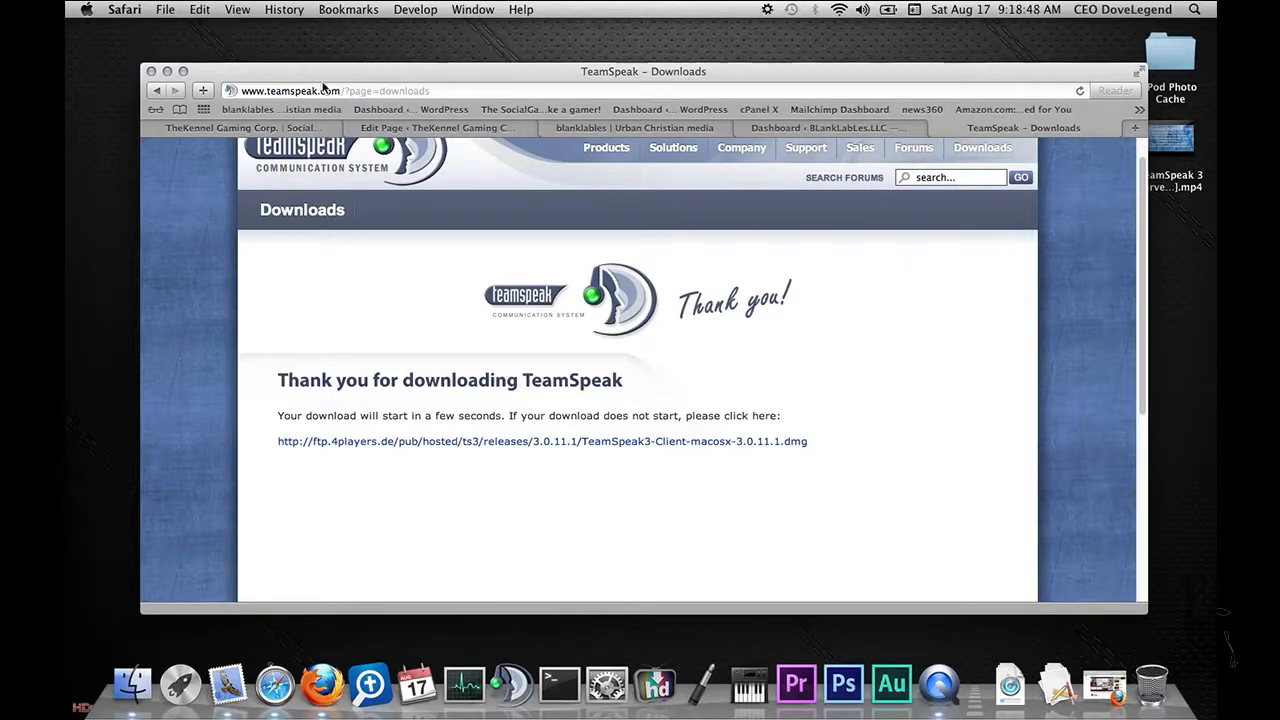
# Step: Minimize the browser window and look through the Downloads stack in the Dock
pyautogui.click(167, 72)
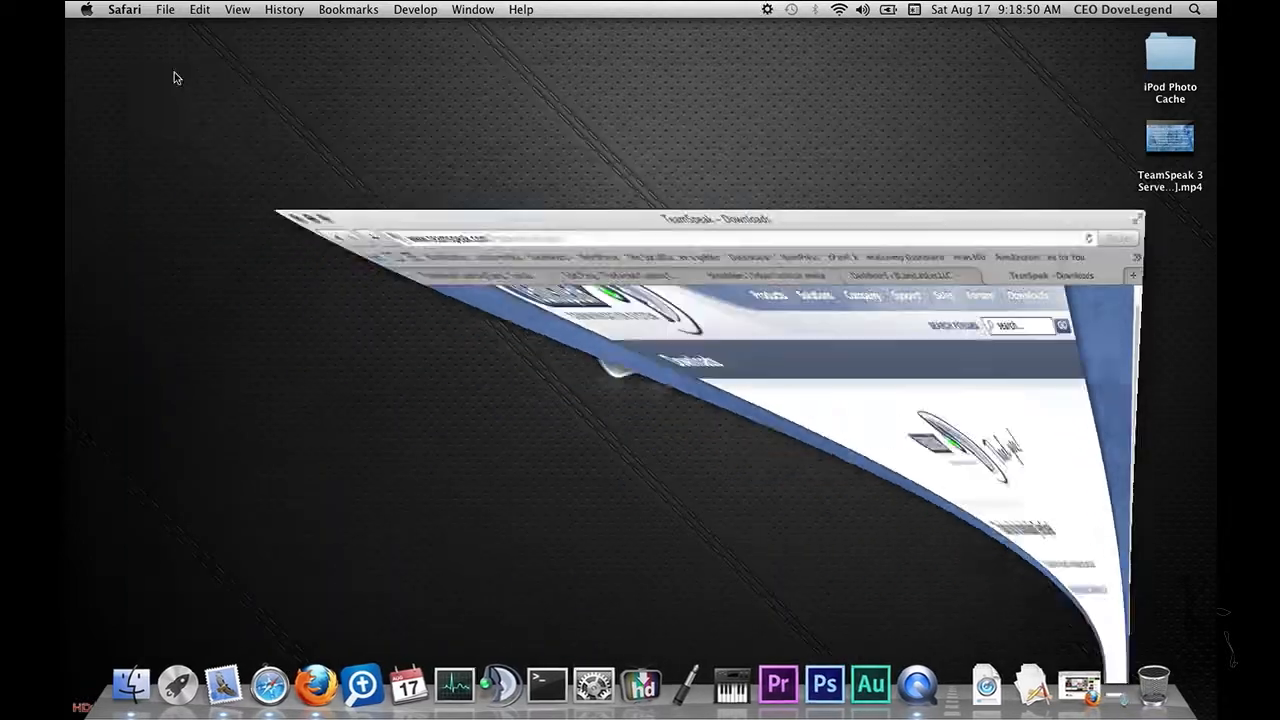
pyautogui.click(969, 682)
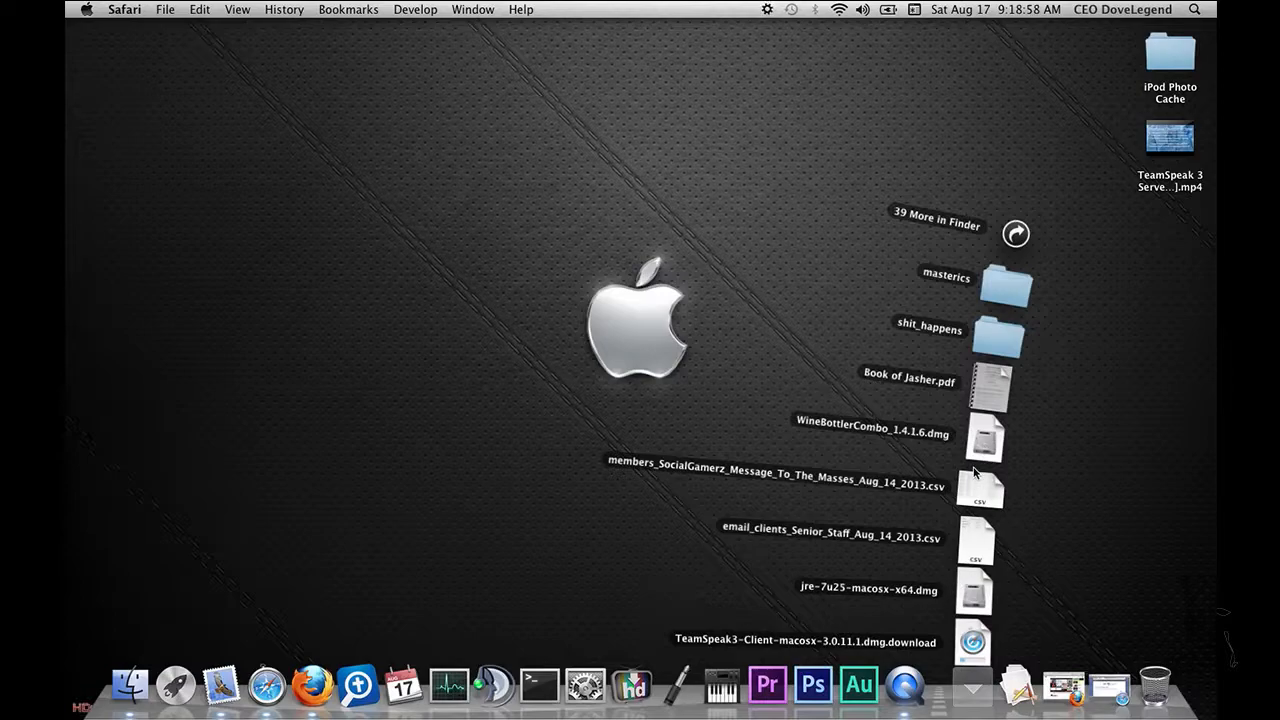
pyautogui.click(165, 627)
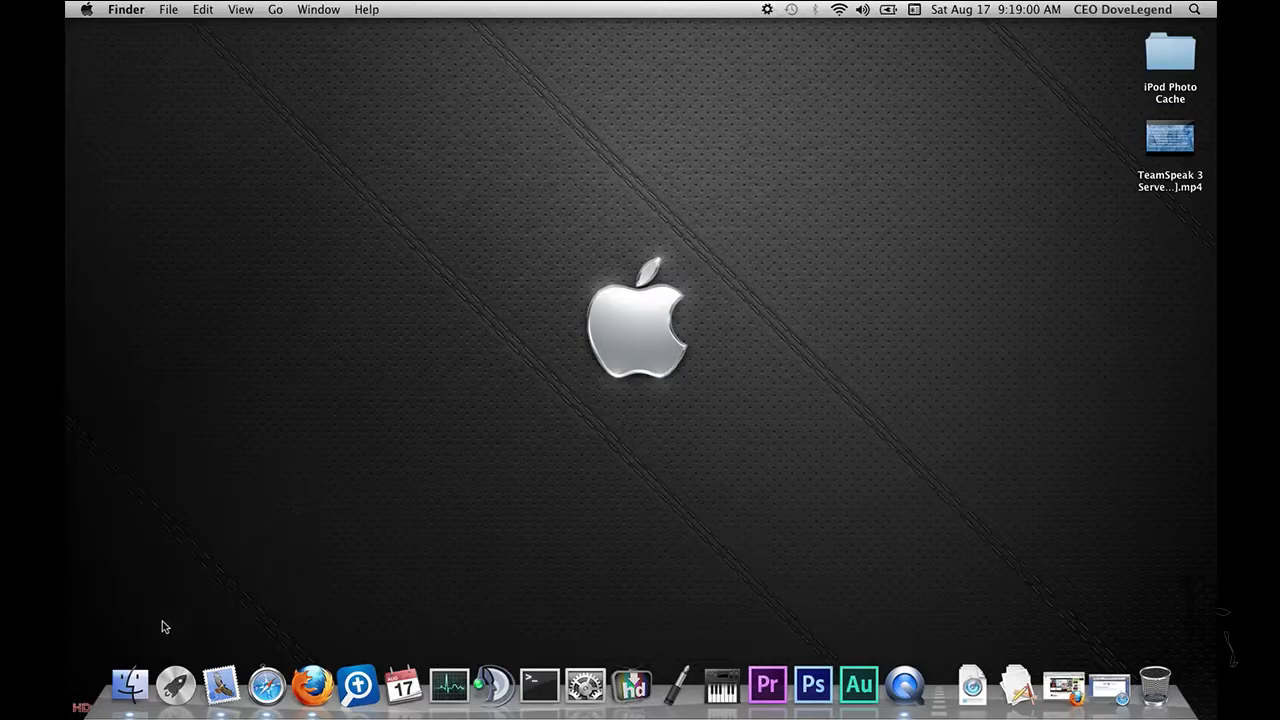
# Step: Open the Teamspeak server folder on the HDD2 drive in Finder
pyautogui.click(130, 684)
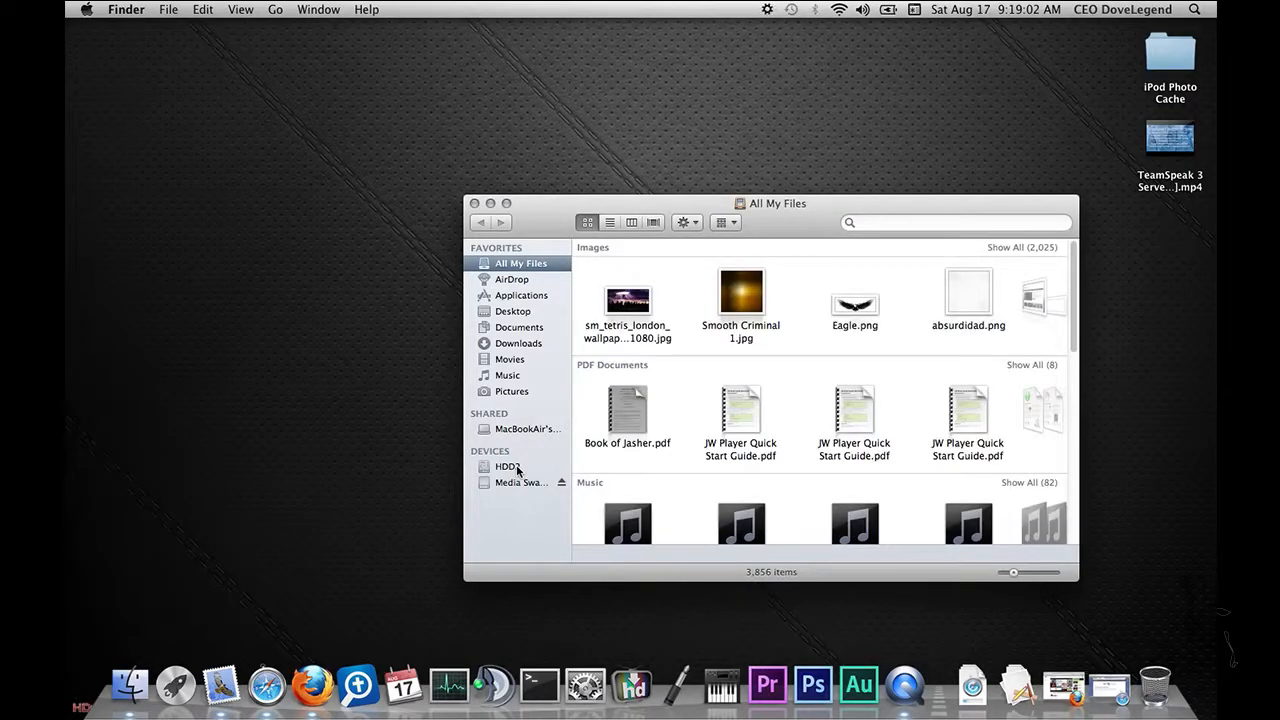
pyautogui.click(510, 467)
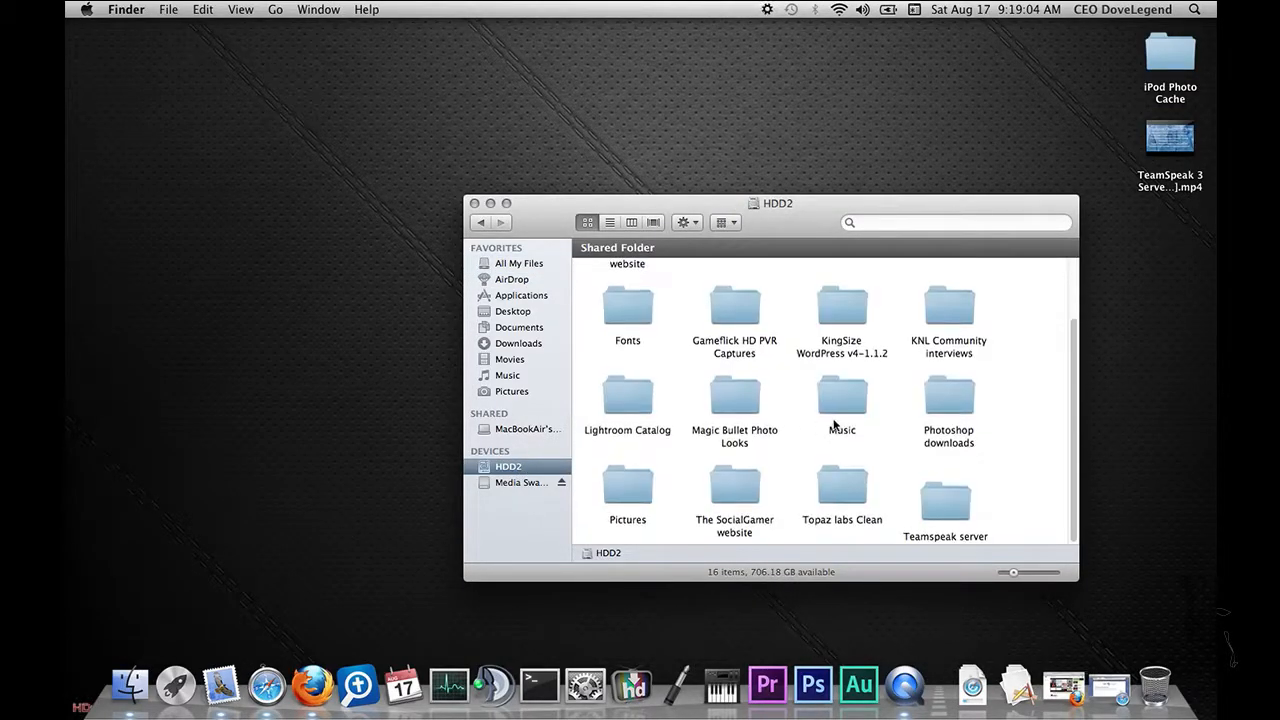
pyautogui.doubleClick(947, 505)
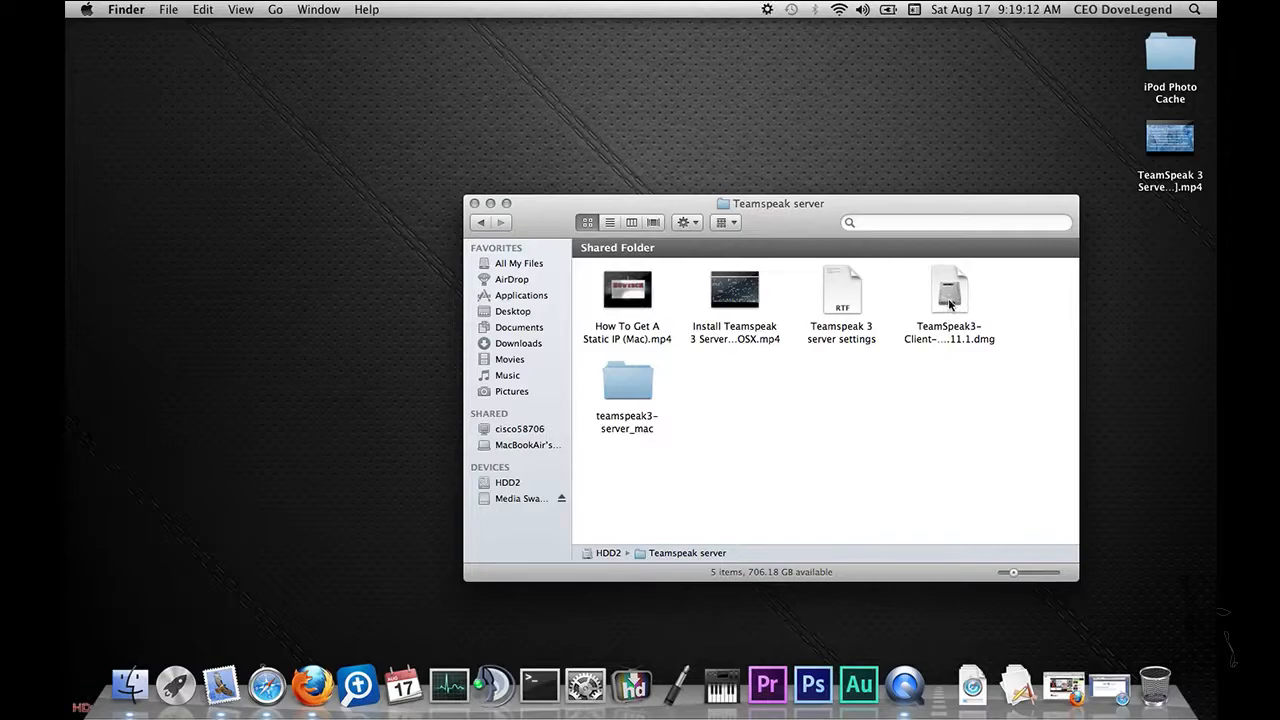
# Step: Open the TeamSpeak3-Client-macosx-3.0.11.1.dmg disk image and agree to its license
pyautogui.click(951, 300)
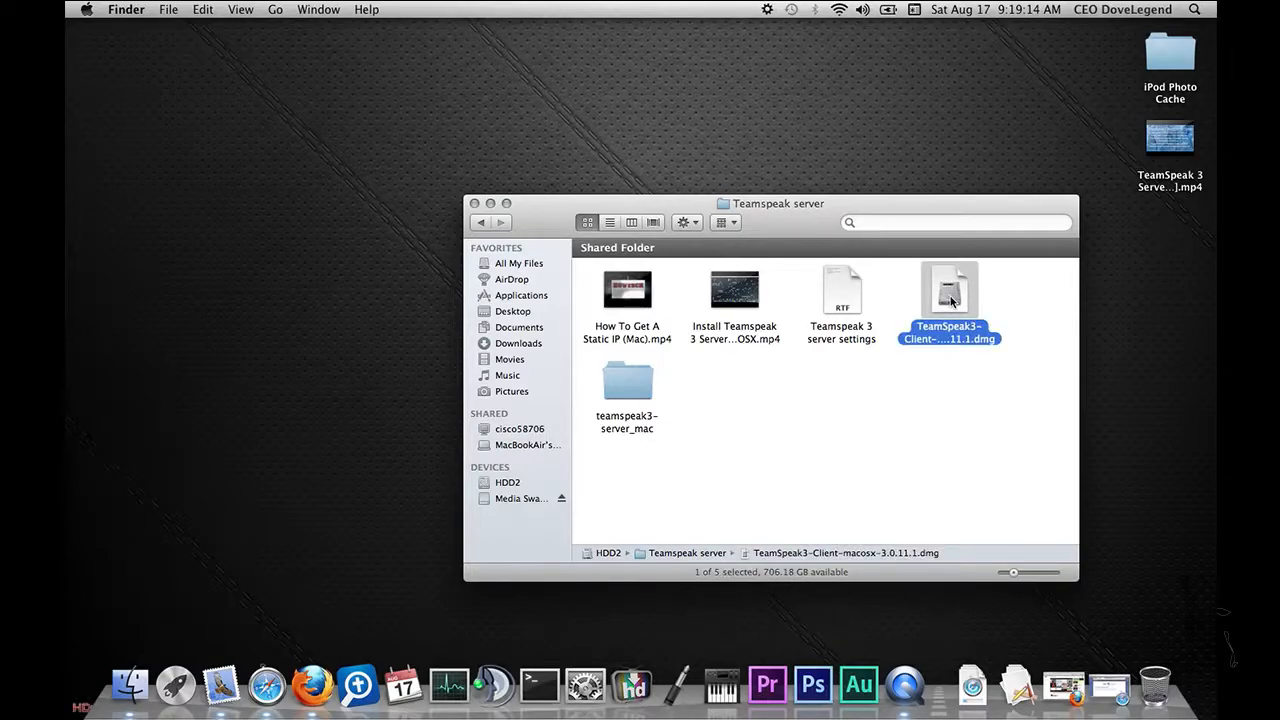
pyautogui.doubleClick(951, 300)
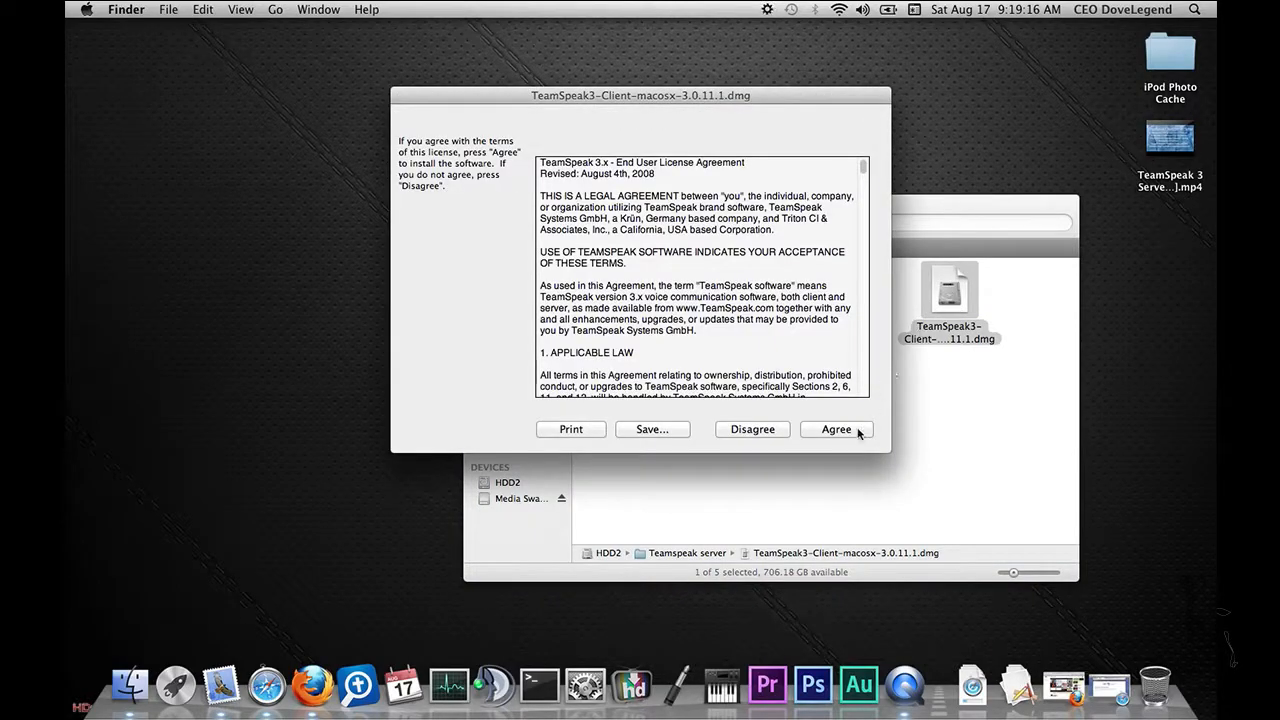
pyautogui.click(834, 429)
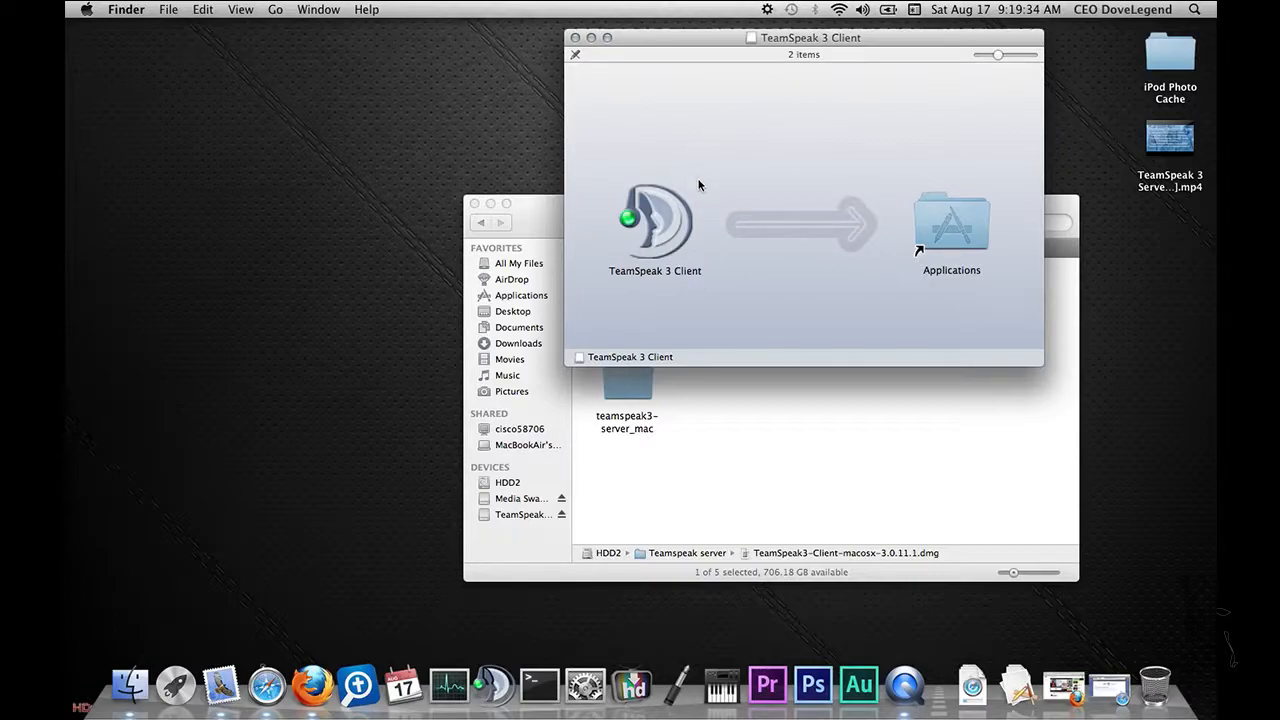
# Step: Eject the mounted TeamSpeak disk image and close its window and the Finder window
pyautogui.click(575, 38)
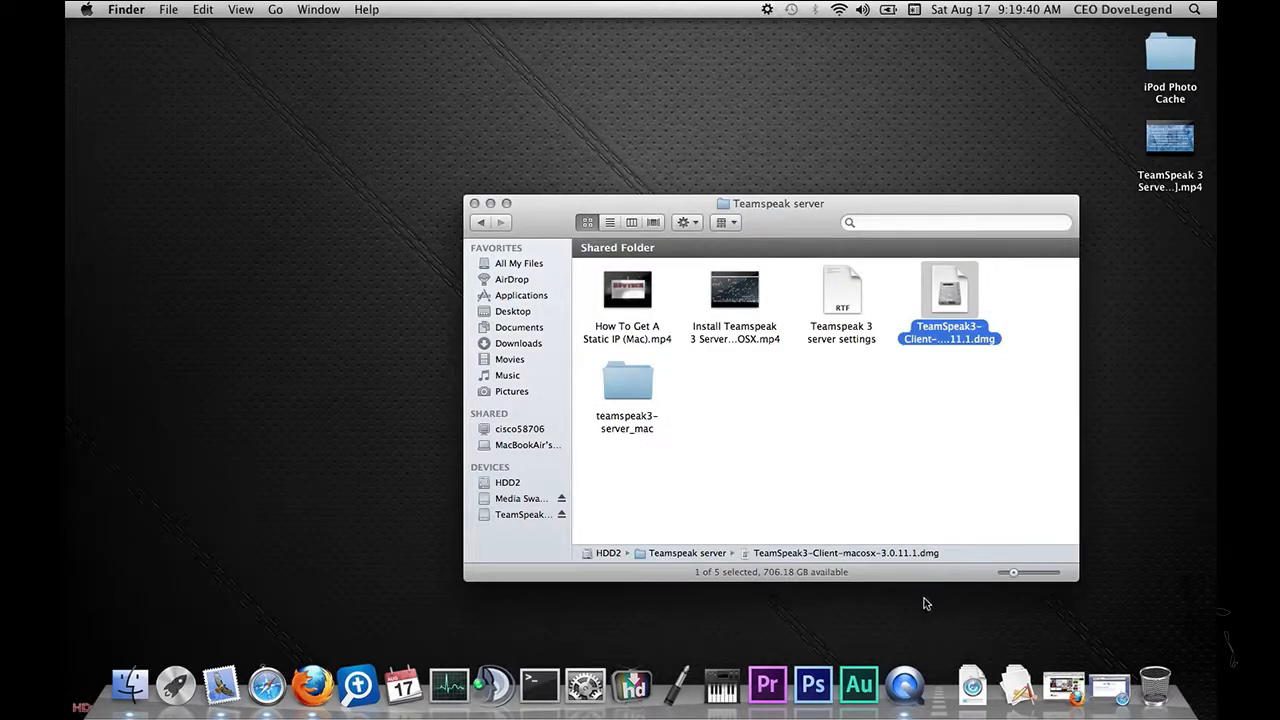
pyautogui.click(561, 514)
pyautogui.click(475, 203)
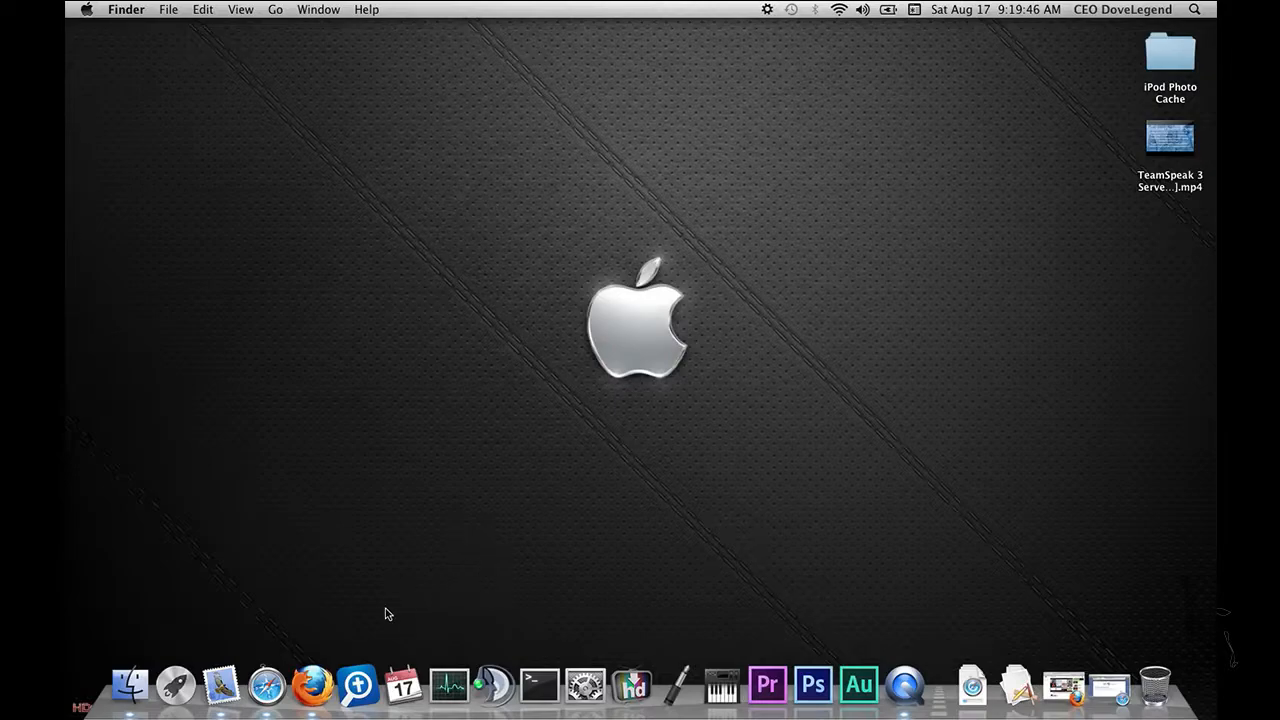
# Step: Launch the TeamSpeak 3 client from the Dock
pyautogui.click(494, 684)
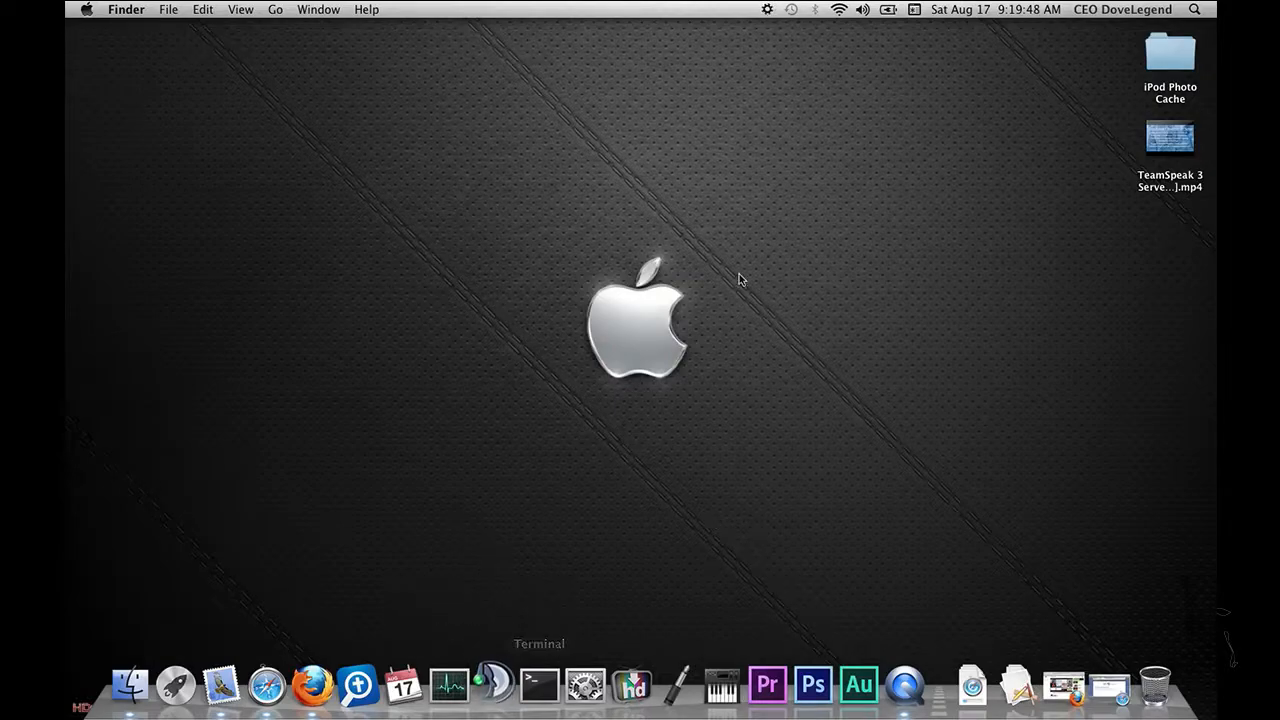
pyautogui.moveTo(443, 39); pyautogui.dragTo(753, 97)
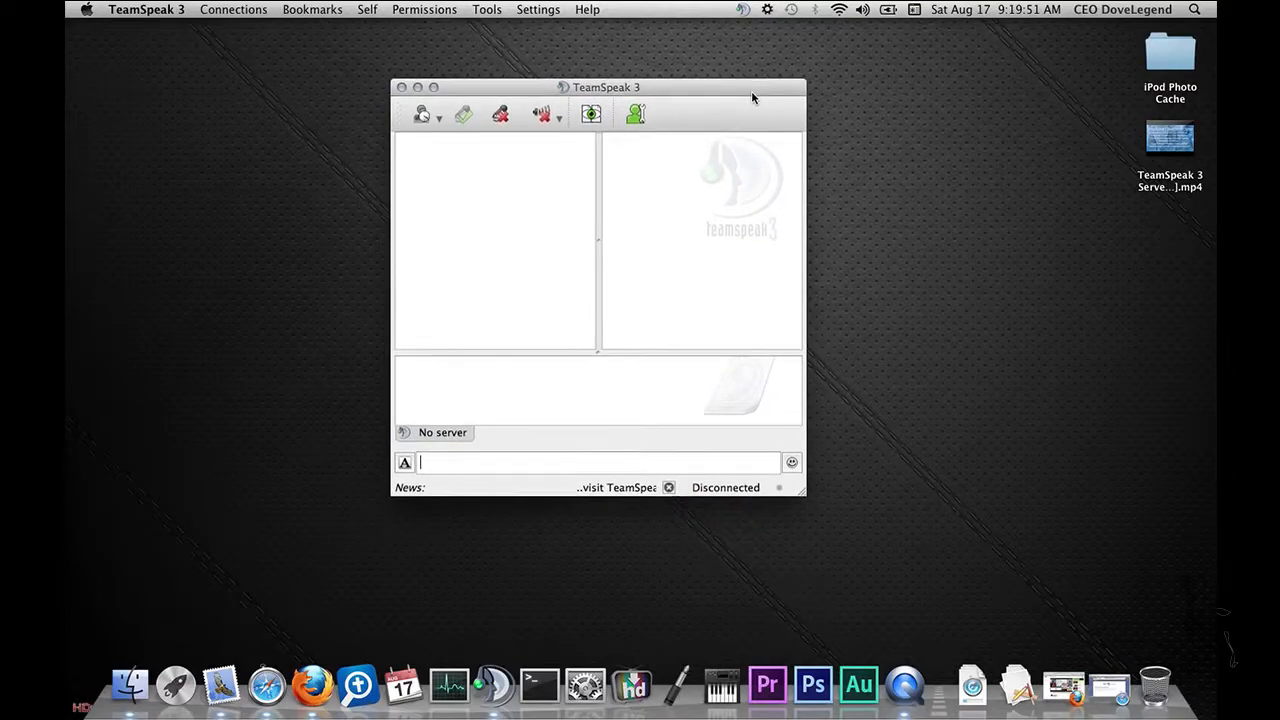
# Step: Open the TeamSpeak 3 Setup Wizard and continue past its welcome page
pyautogui.click(541, 12)
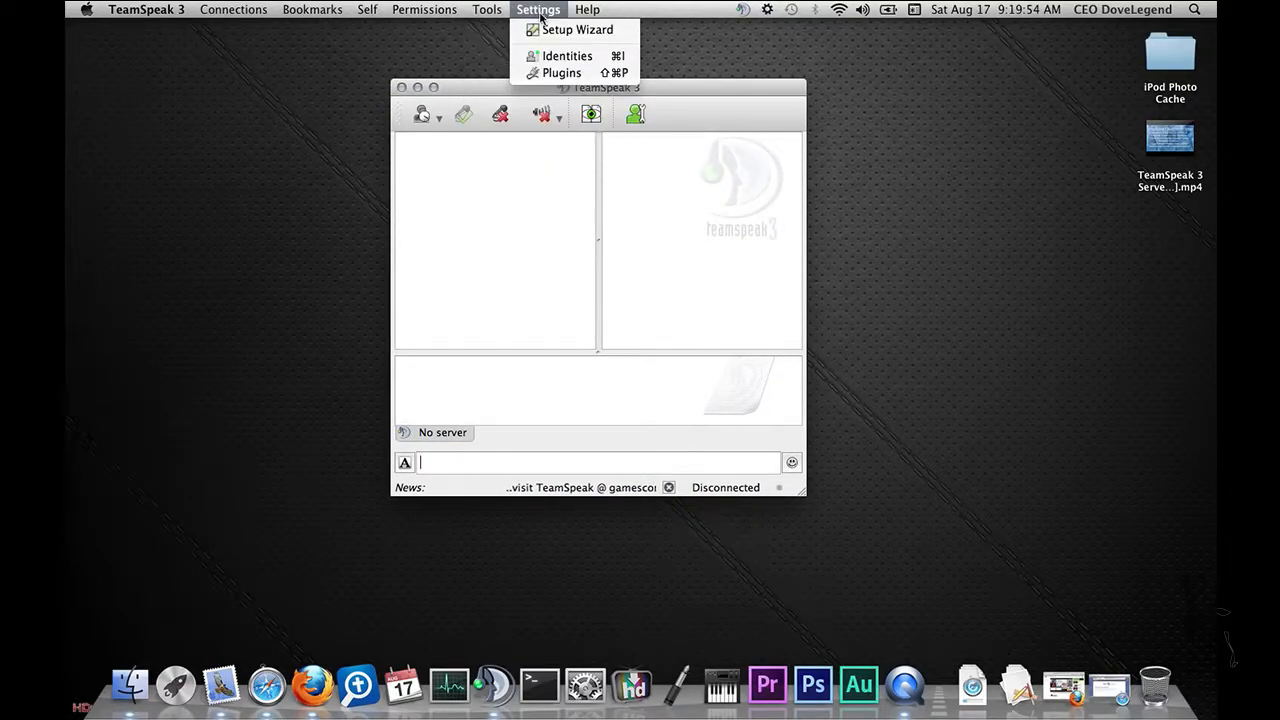
pyautogui.click(565, 29)
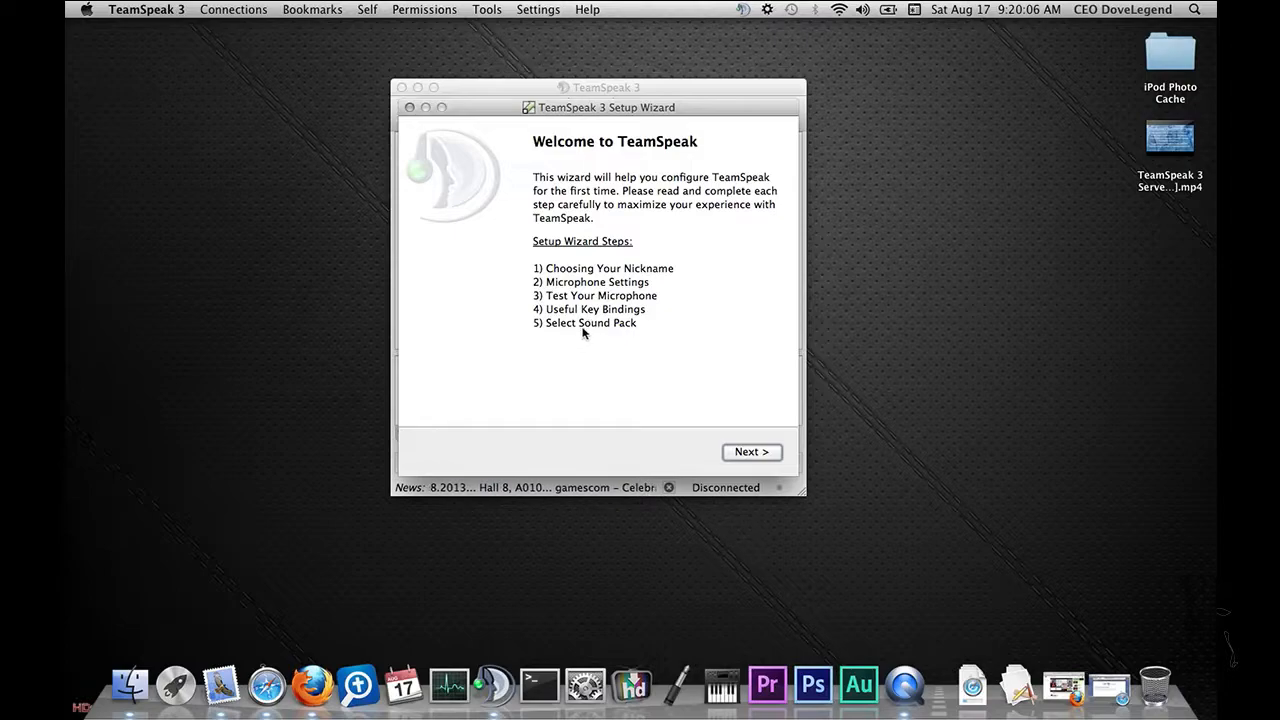
pyautogui.click(741, 456)
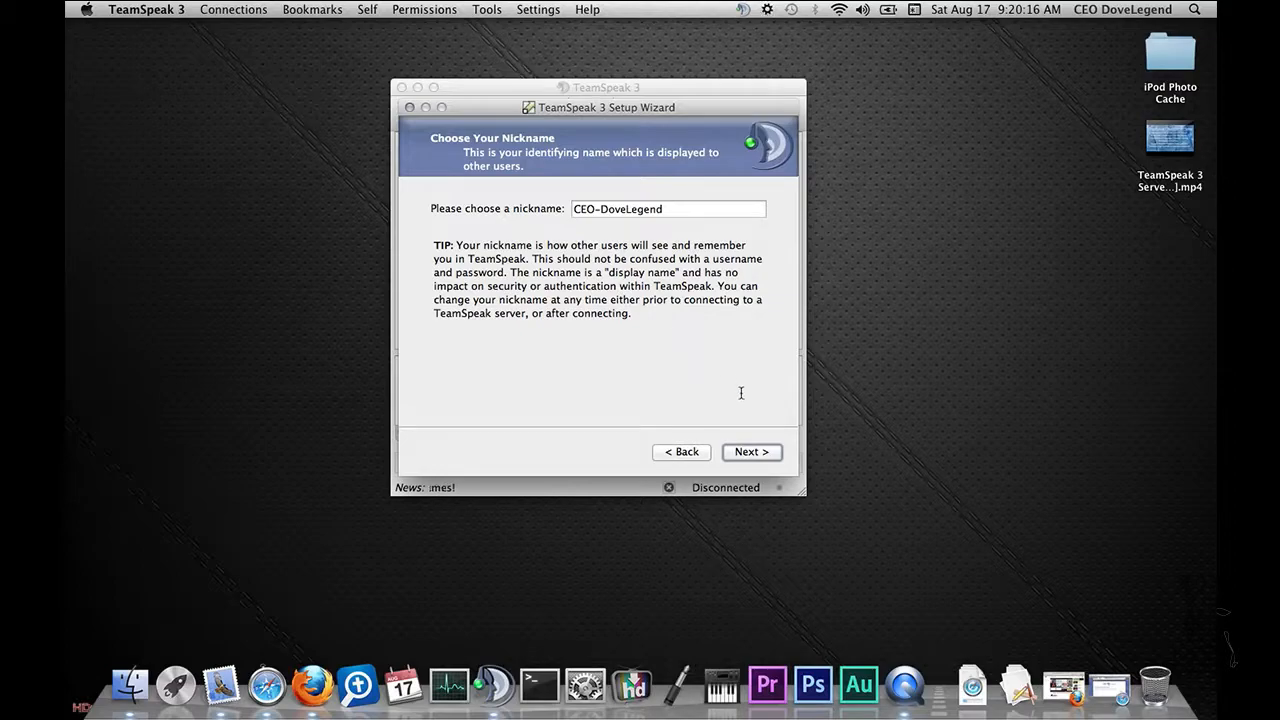
# Step: Keep the suggested nickname and set the microphone activation to Voice Activation Detection instead of Push-To-Talk
pyautogui.click(759, 458)
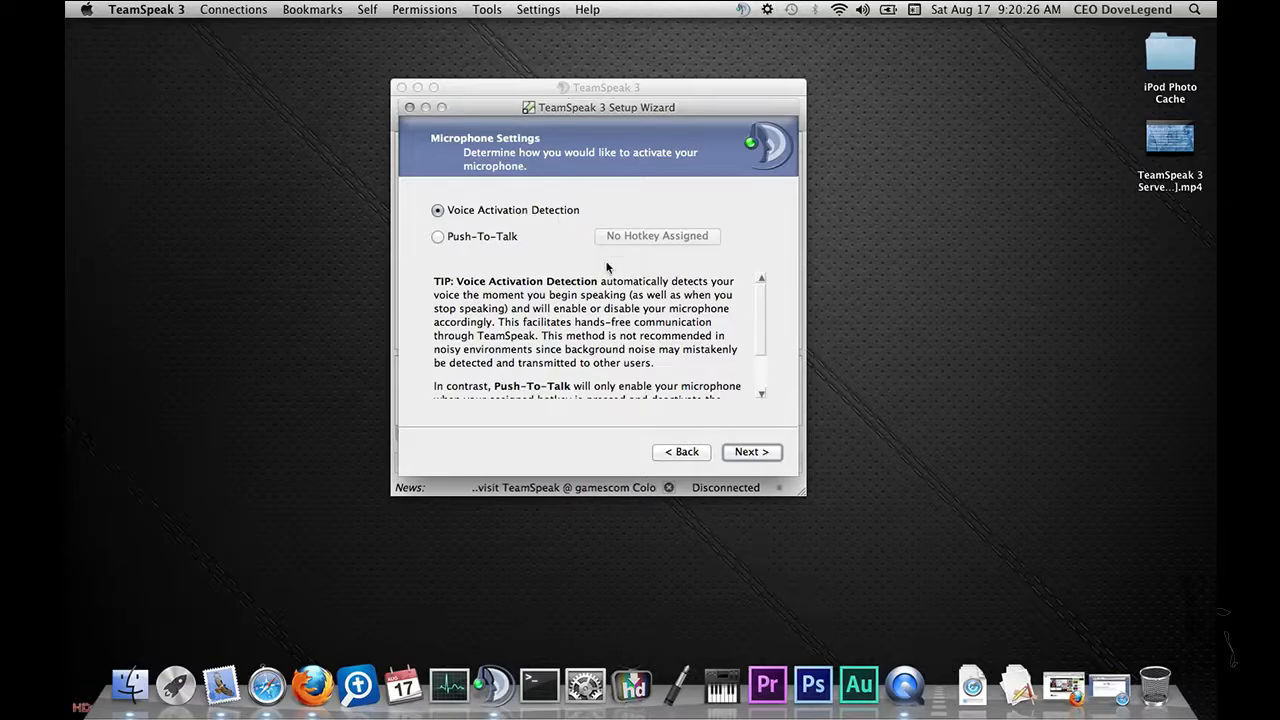
pyautogui.click(484, 238)
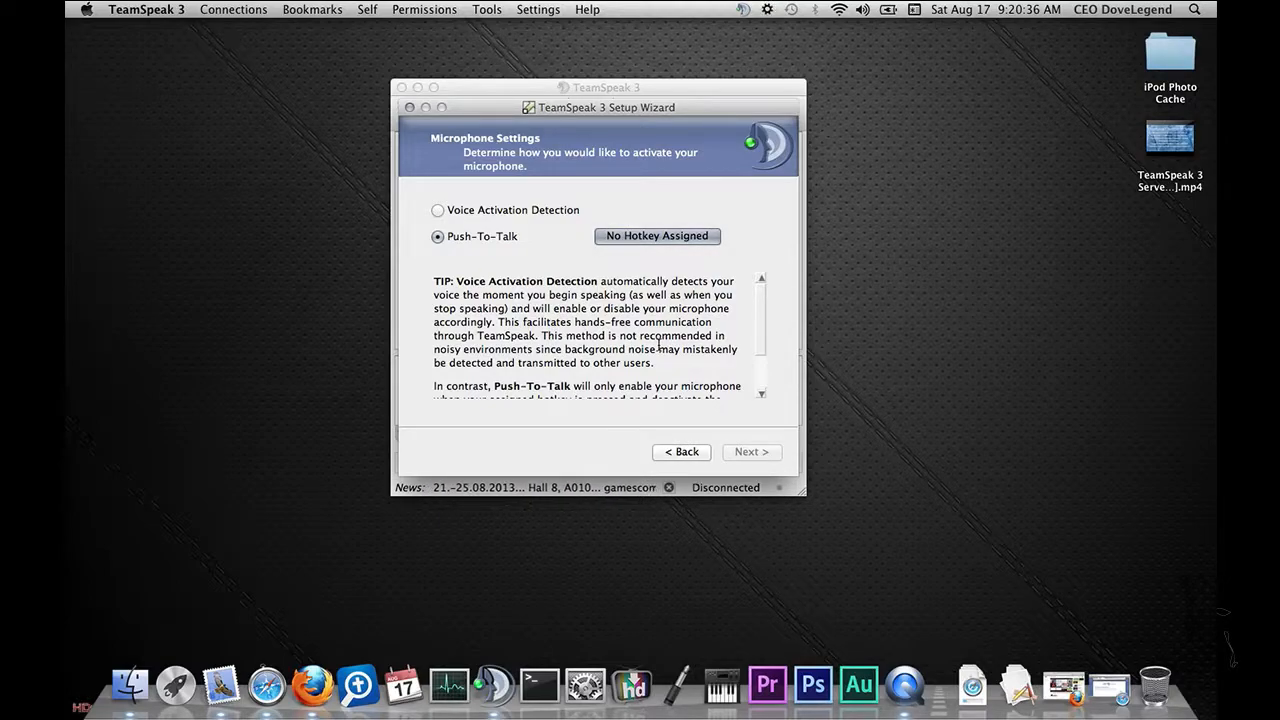
pyautogui.click(573, 211)
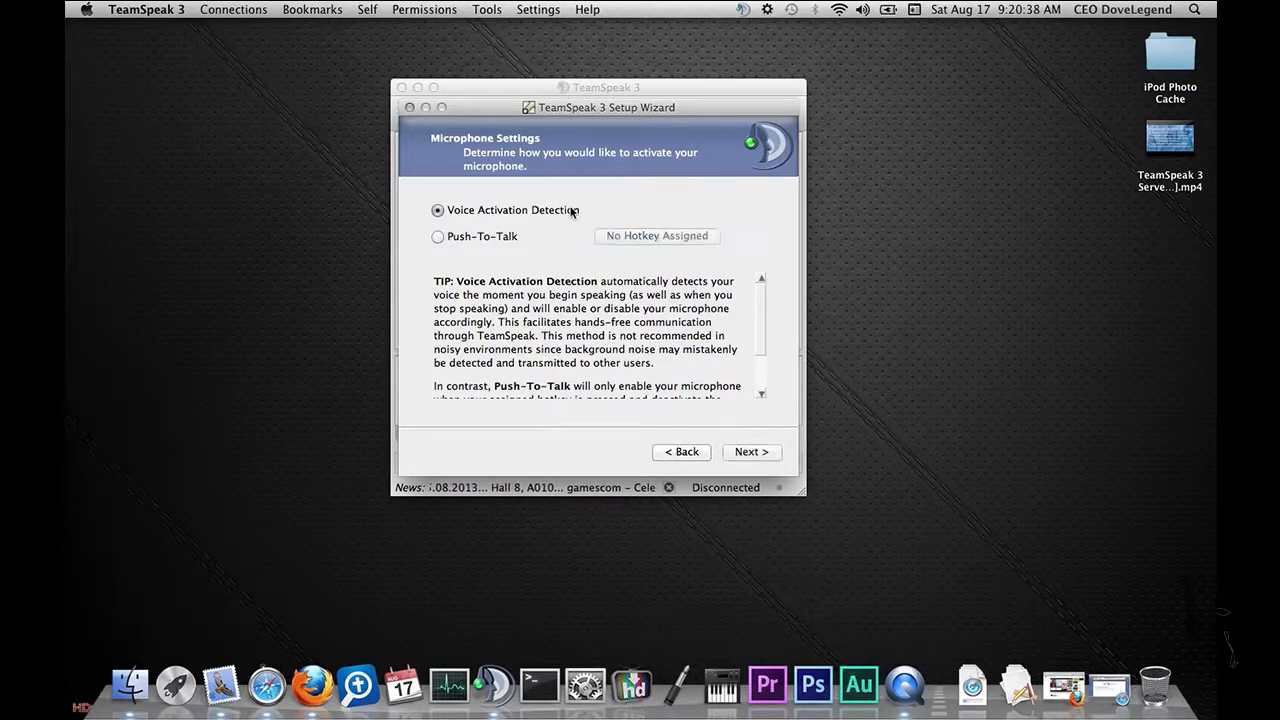
pyautogui.click(750, 452)
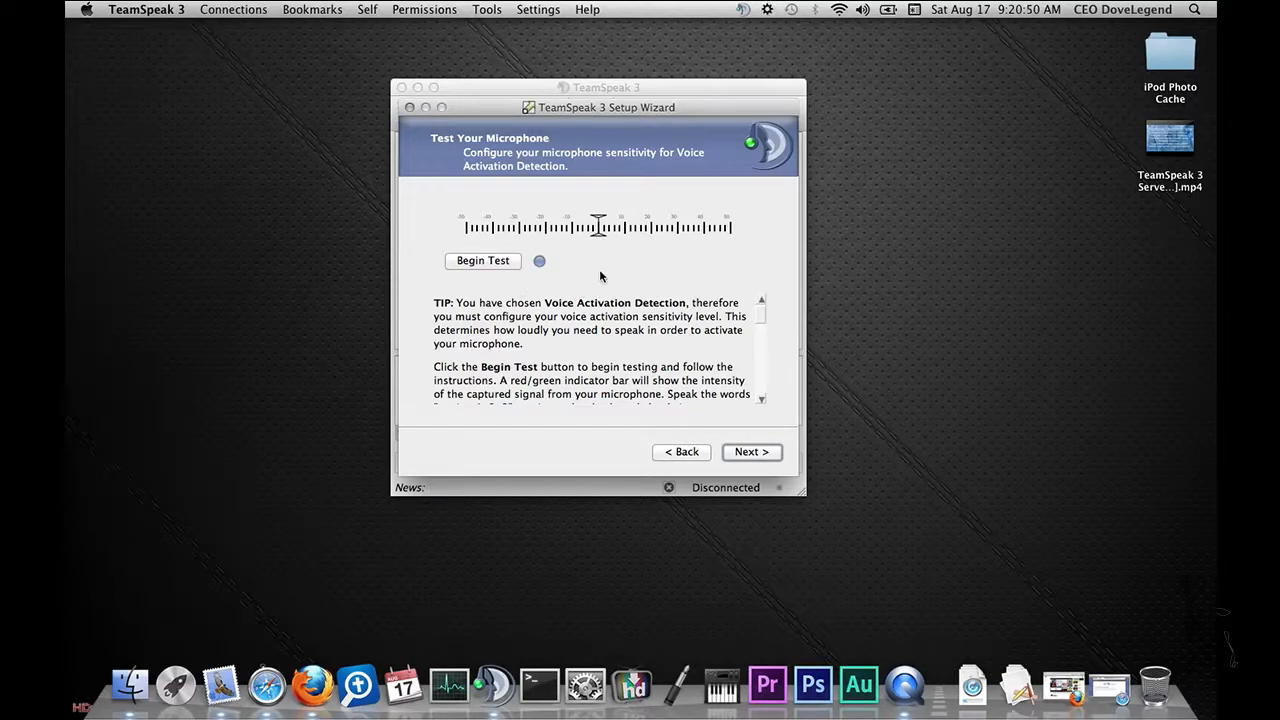
# Step: Continue through the microphone test, key bindings and sound pack pages keeping the default Female sound pack
pyautogui.scroll(-5, 565, 300)
pyautogui.scroll(5, 555, 317)
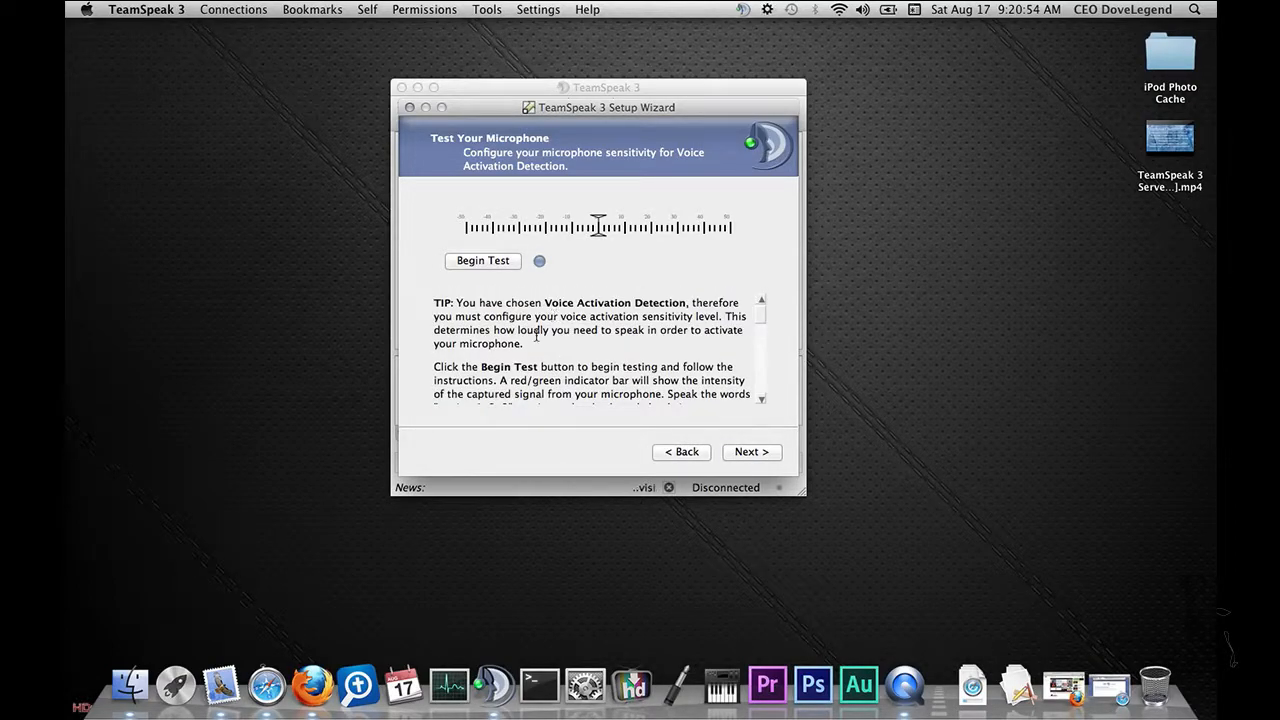
pyautogui.click(752, 452)
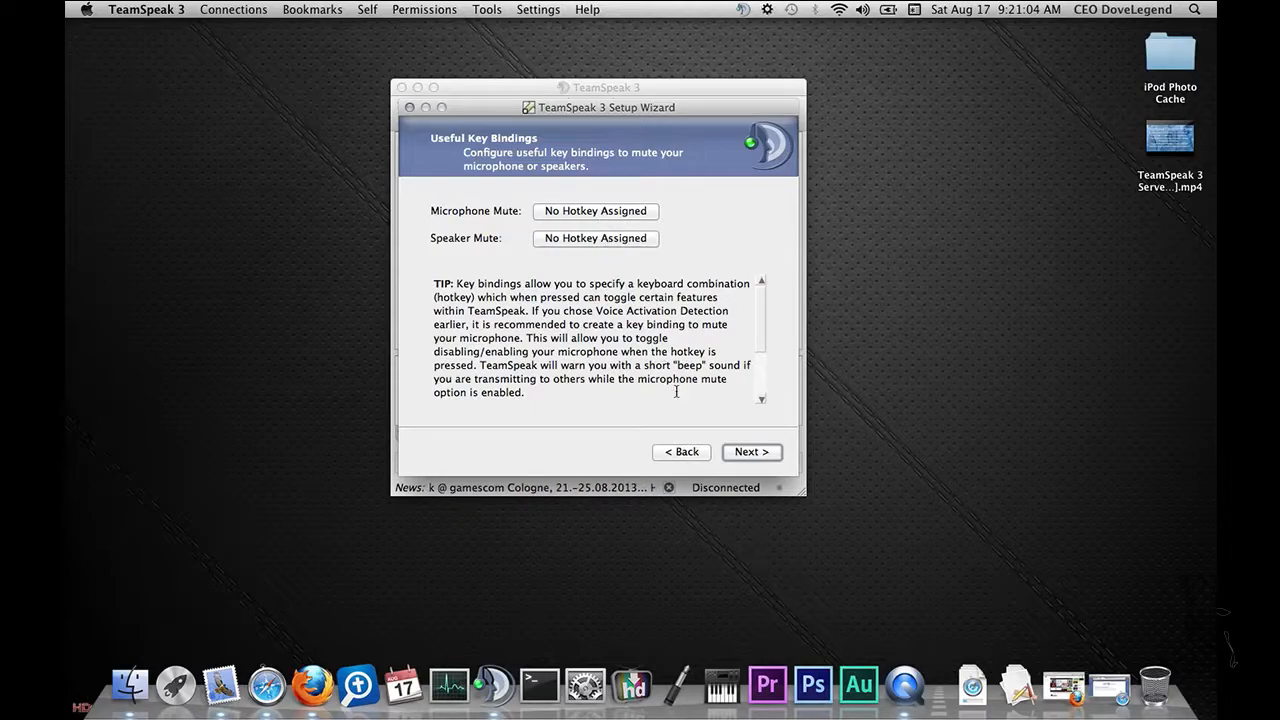
pyautogui.click(751, 452)
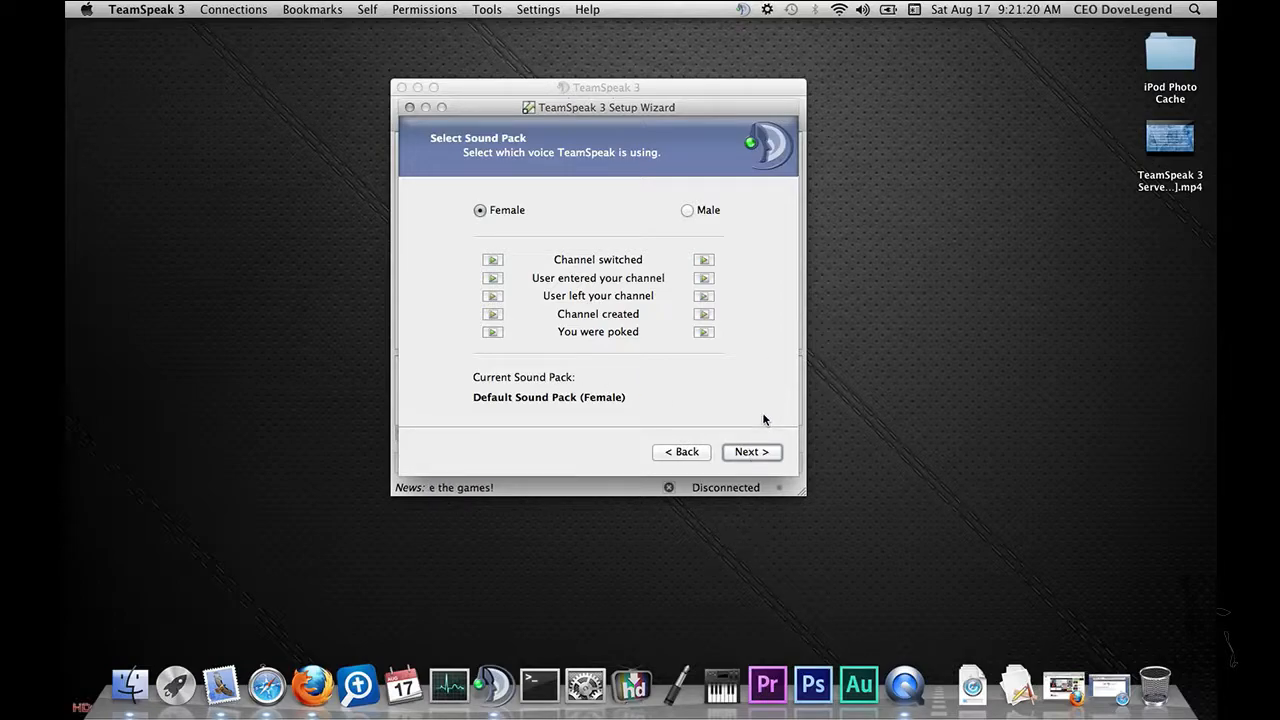
pyautogui.click(751, 452)
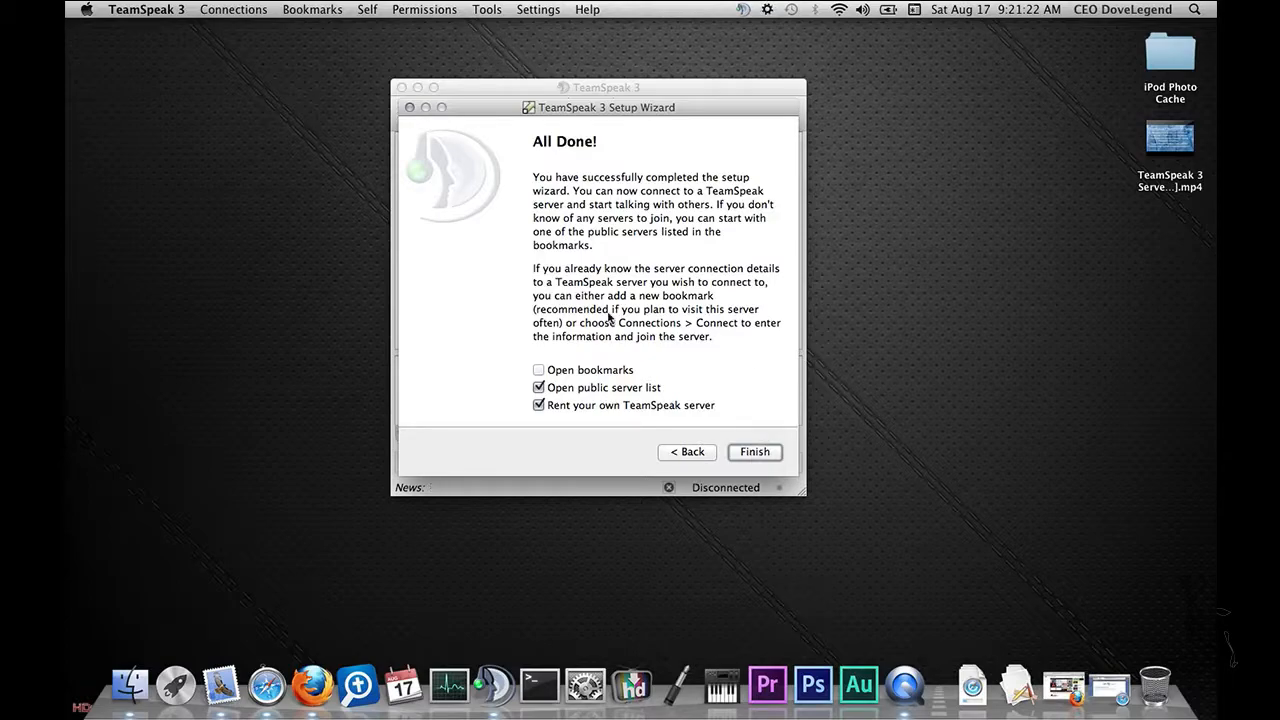
# Step: Uncheck the public server list and rent-a-server options and finish the Setup Wizard
pyautogui.click(631, 407)
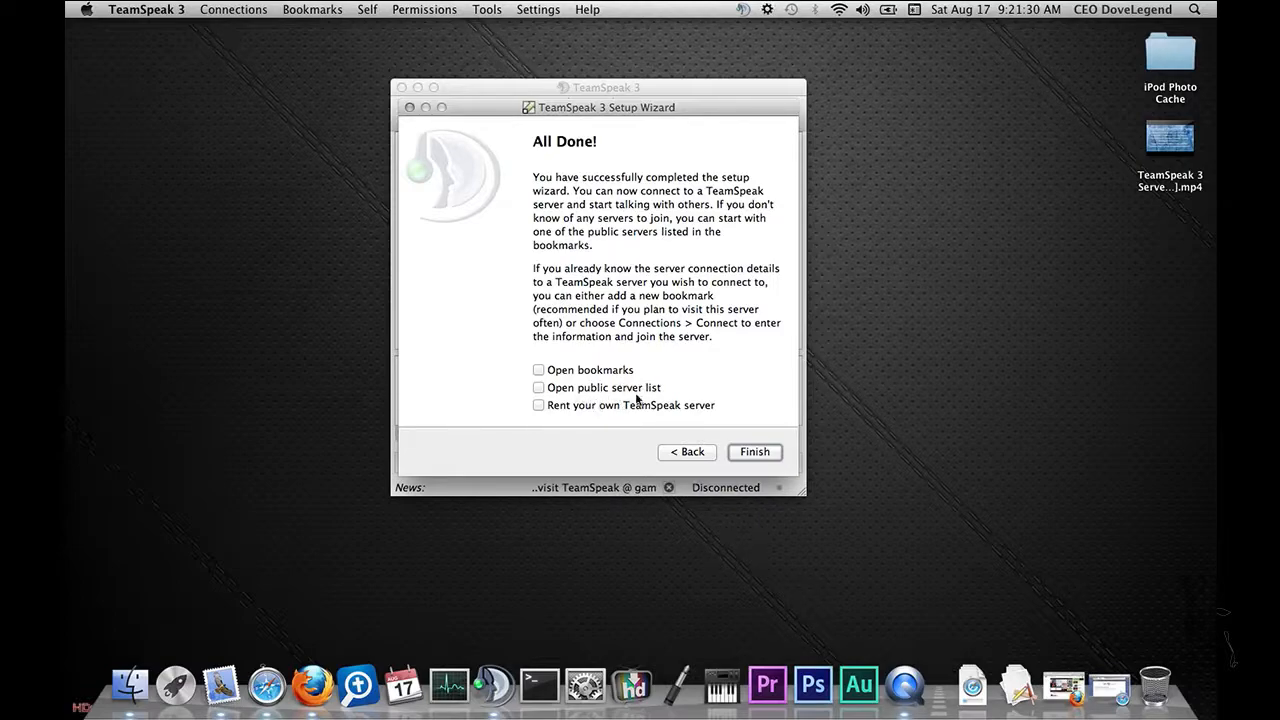
pyautogui.click(758, 452)
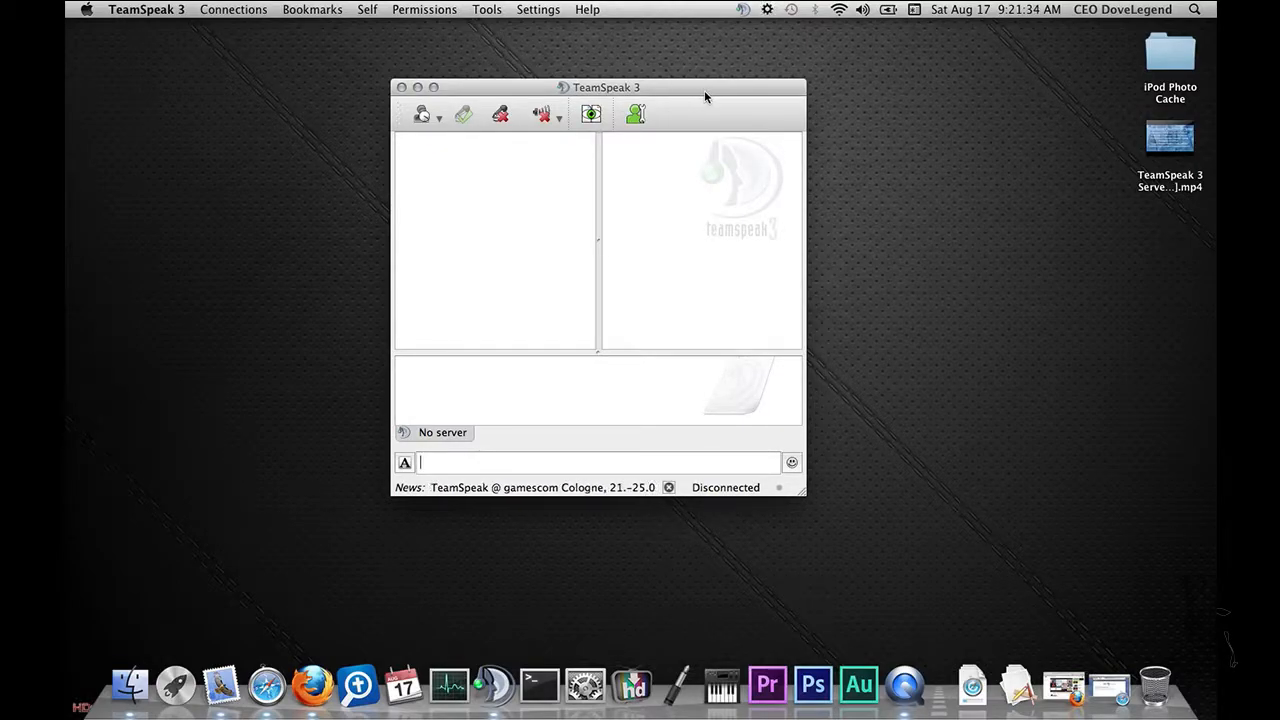
pyautogui.moveTo(704, 90); pyautogui.dragTo(756, 42)
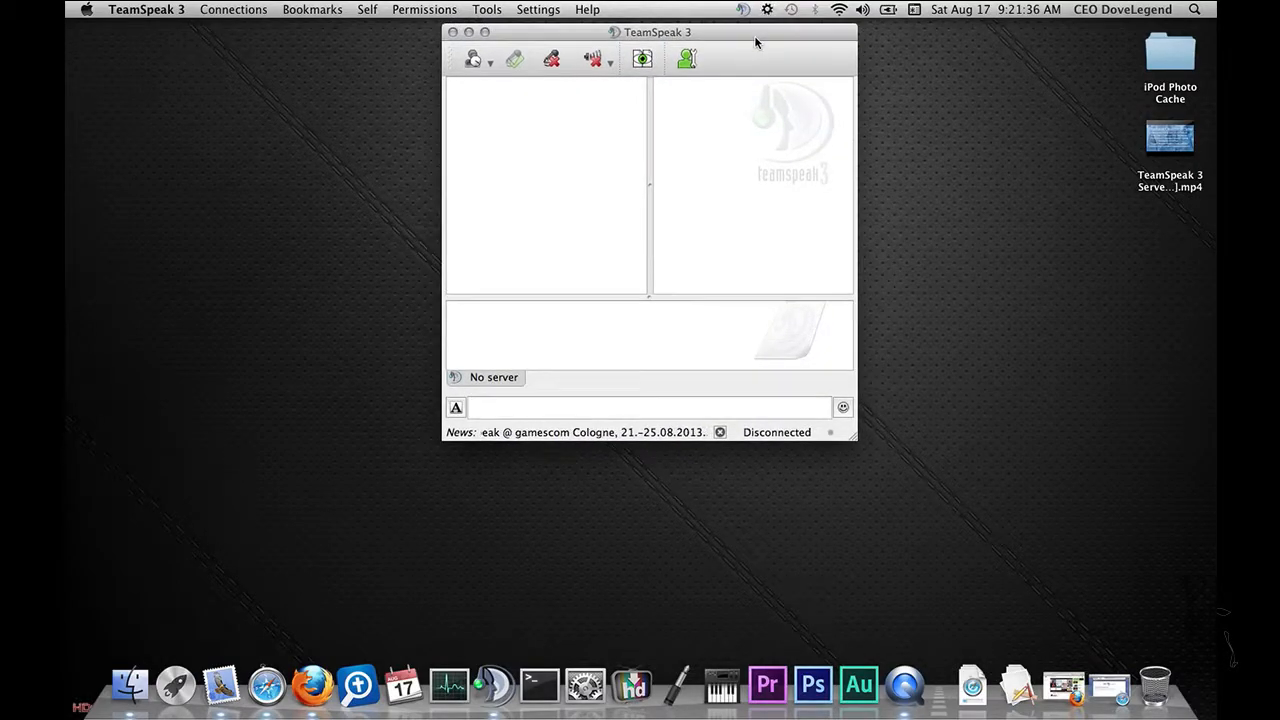
pyautogui.click(244, 10)
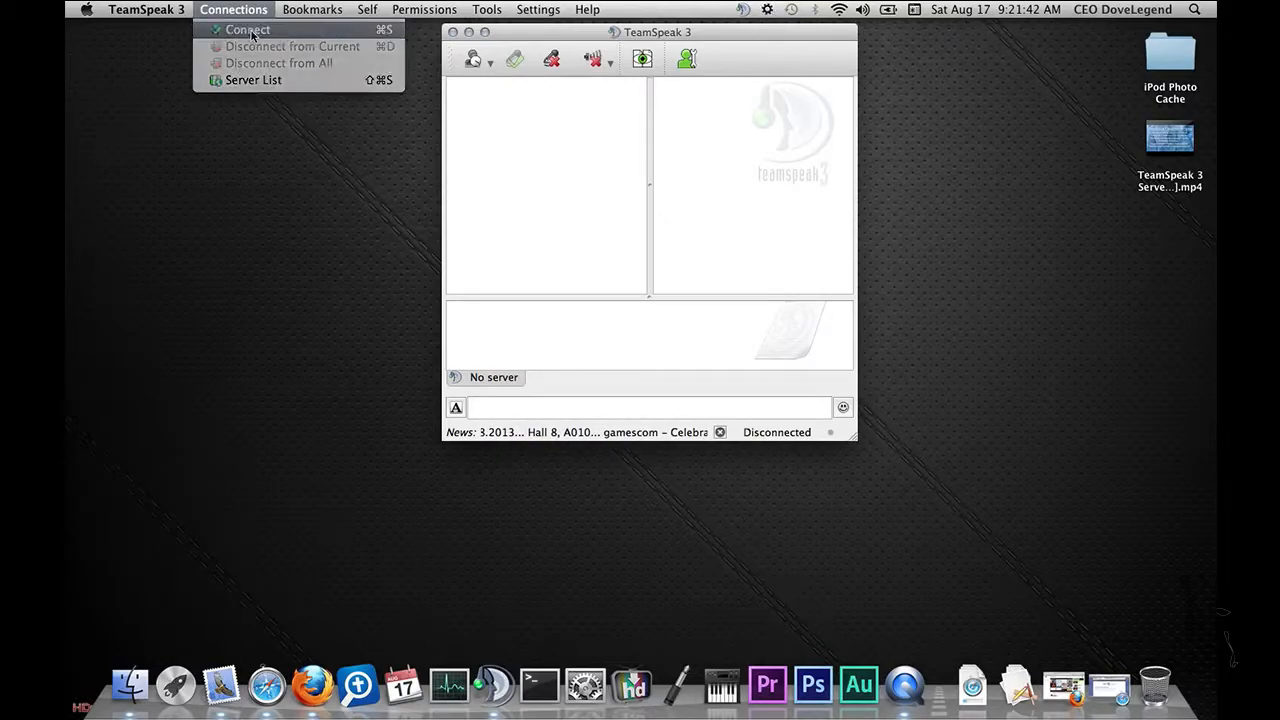
pyautogui.click(252, 31)
pyautogui.moveTo(605, 158); pyautogui.dragTo(831, 186)
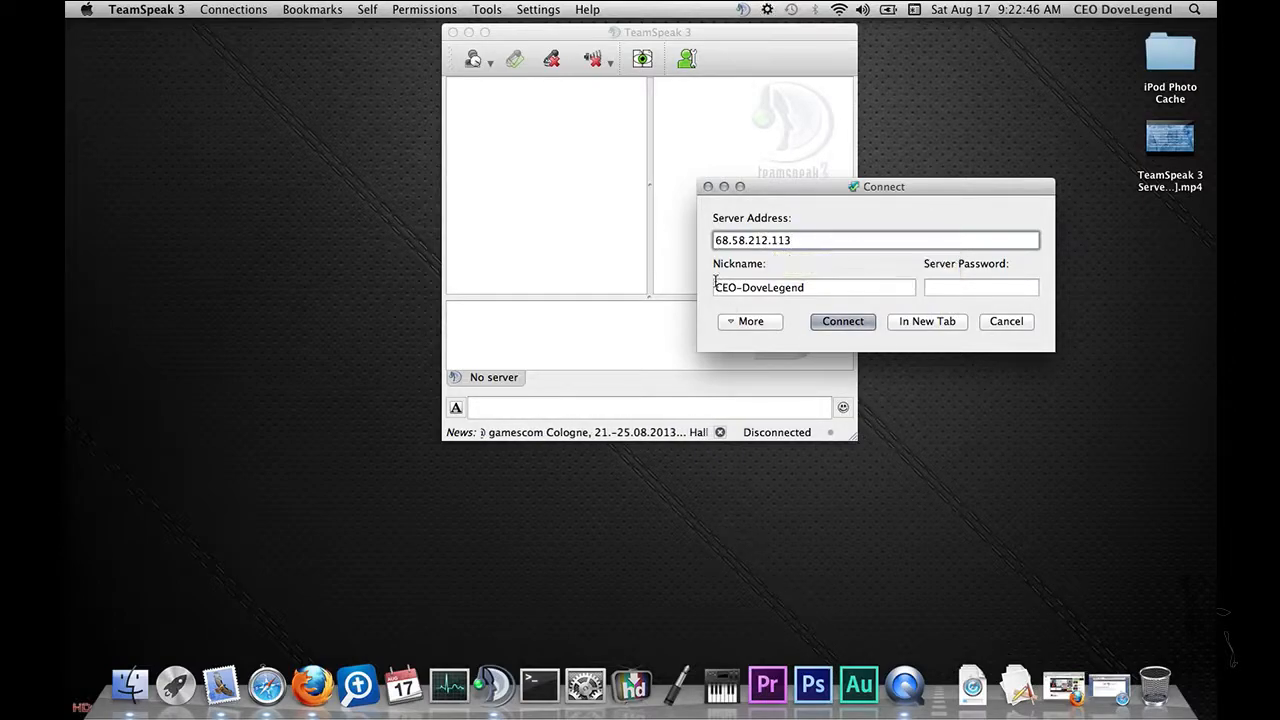
pyautogui.click(843, 321)
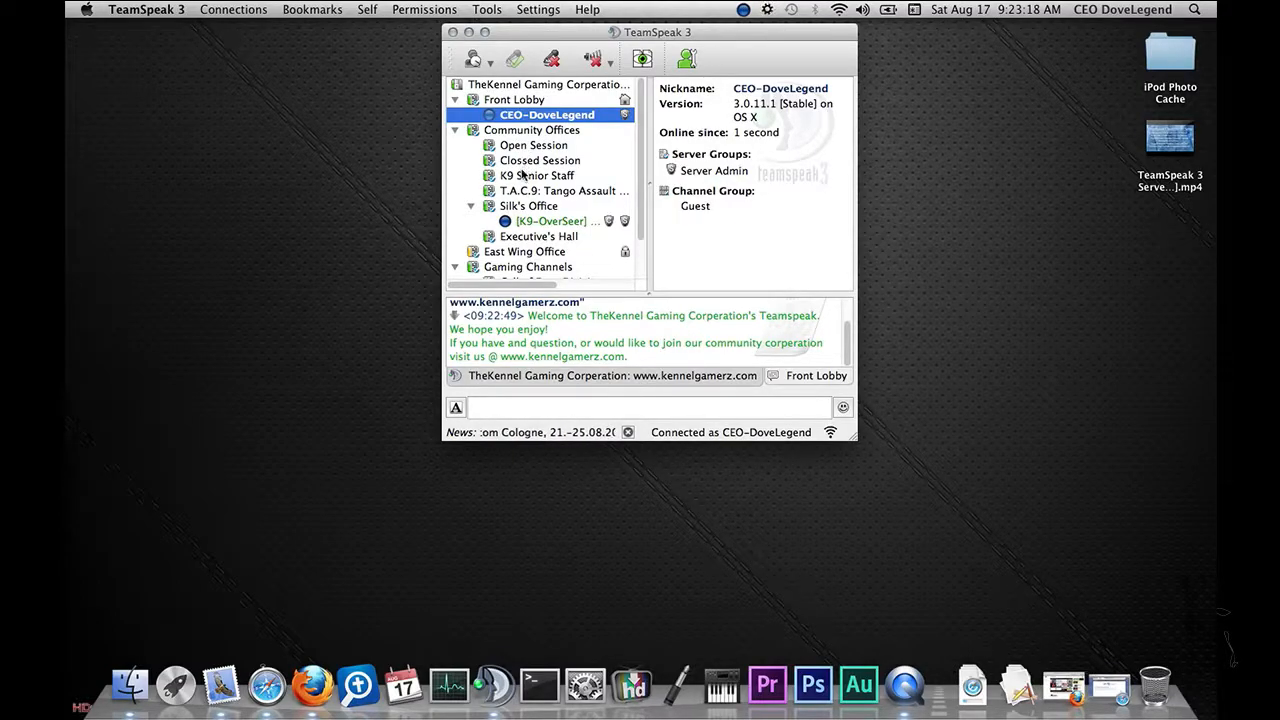
# Step: Scroll through the connected server's channel tree to examine its channels
pyautogui.scroll(-3, 554, 188)
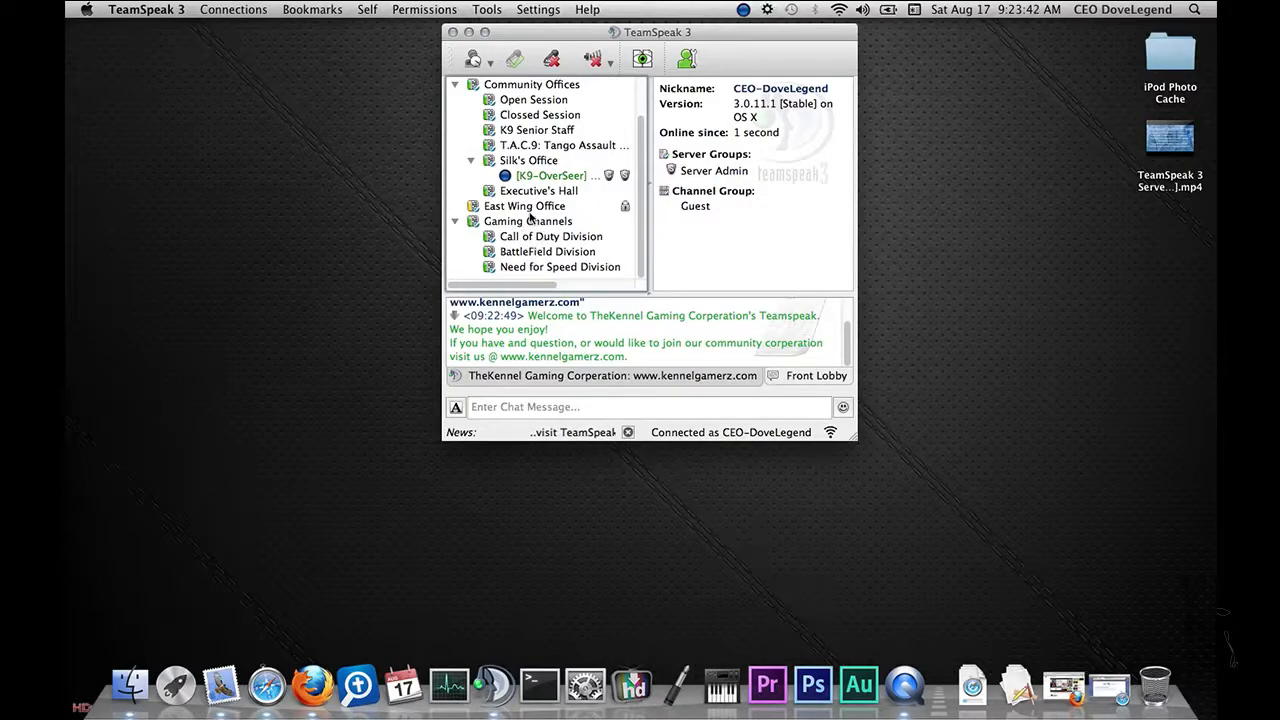
pyautogui.scroll(3, 555, 228)
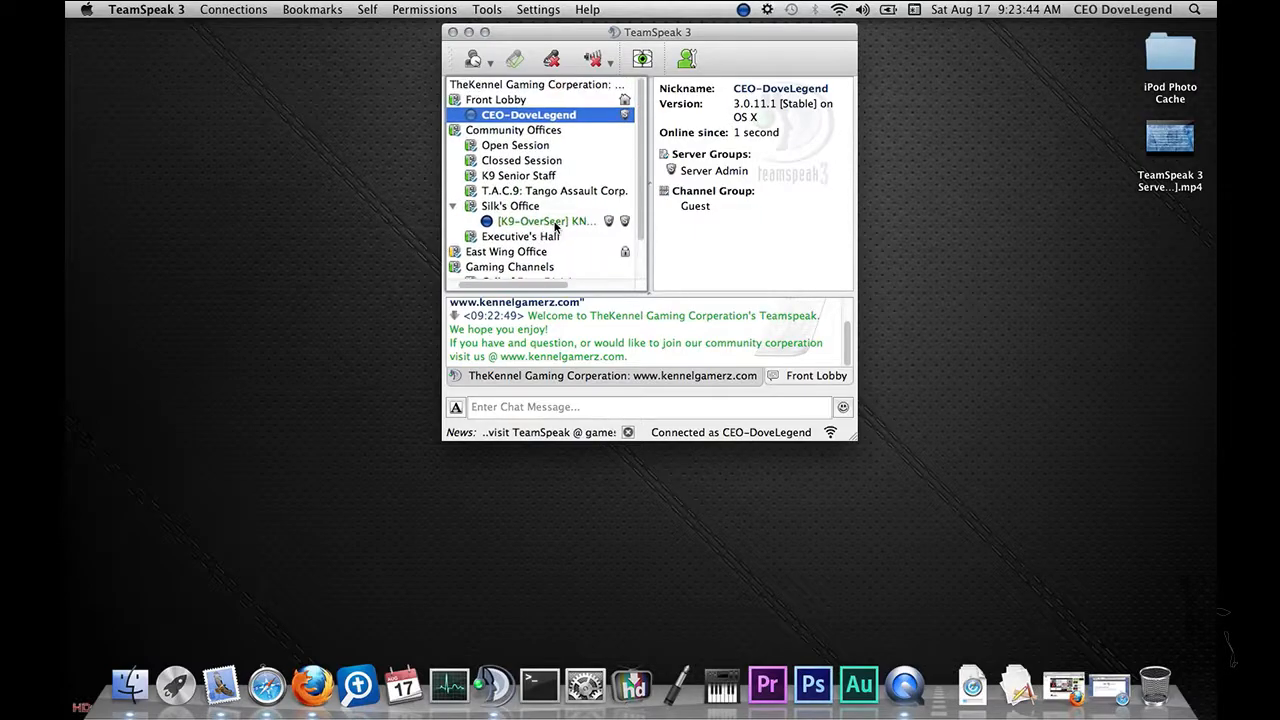
pyautogui.hscroll(-2, 520, 228)
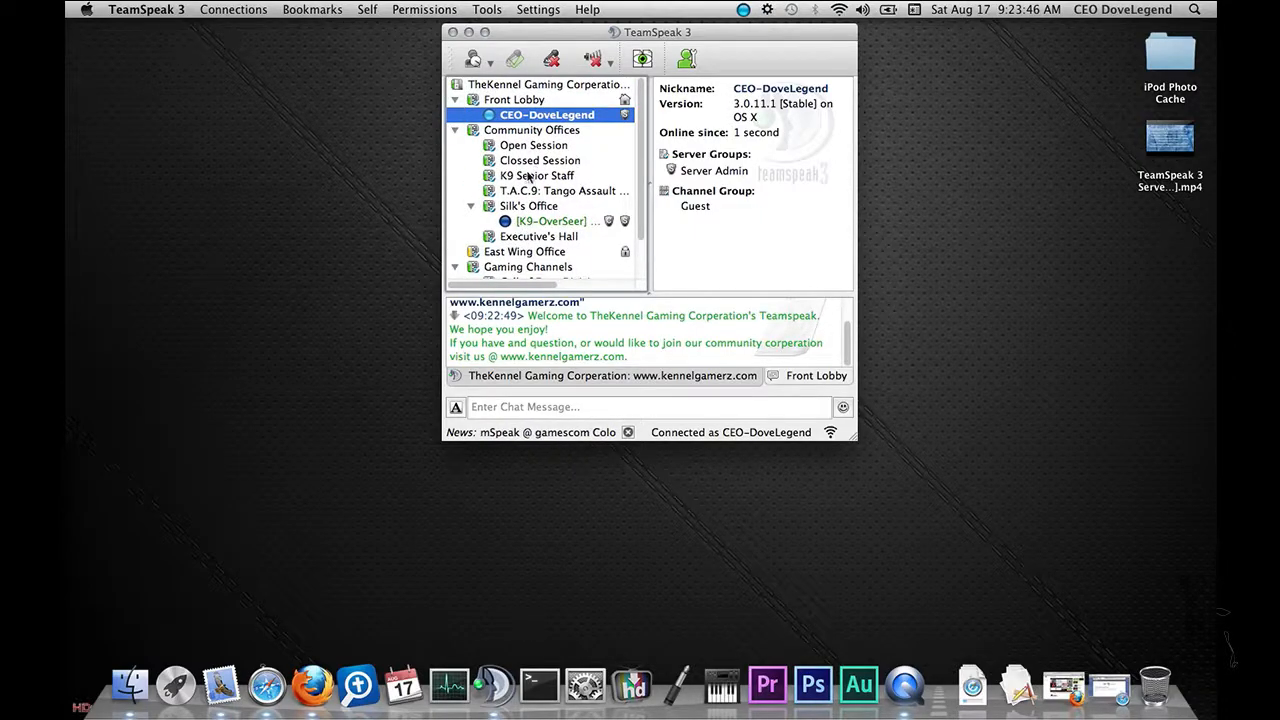